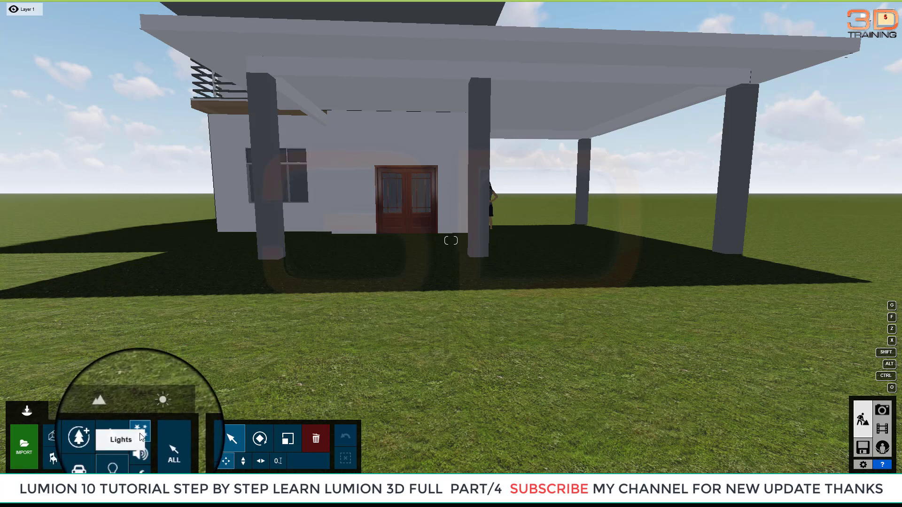
Look through the effects, indoor, outdoor and transport object categories, including the indoor table library.
{"action": "left_click", "coordinate": [140, 451]}
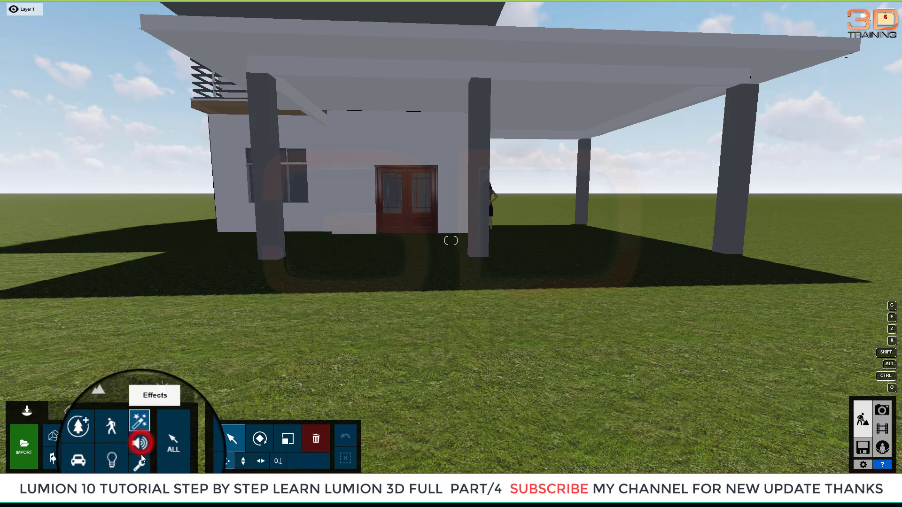
{"action": "left_click", "coordinate": [140, 461]}
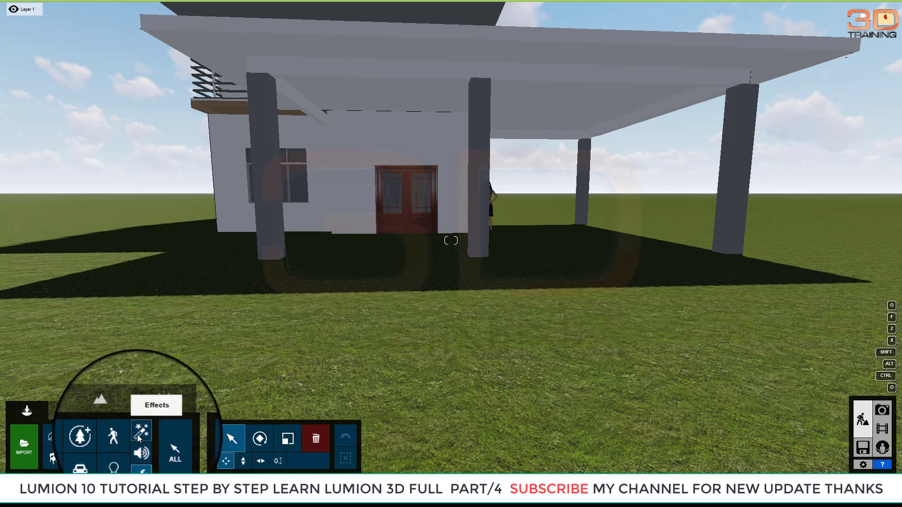
{"action": "left_click", "coordinate": [138, 435]}
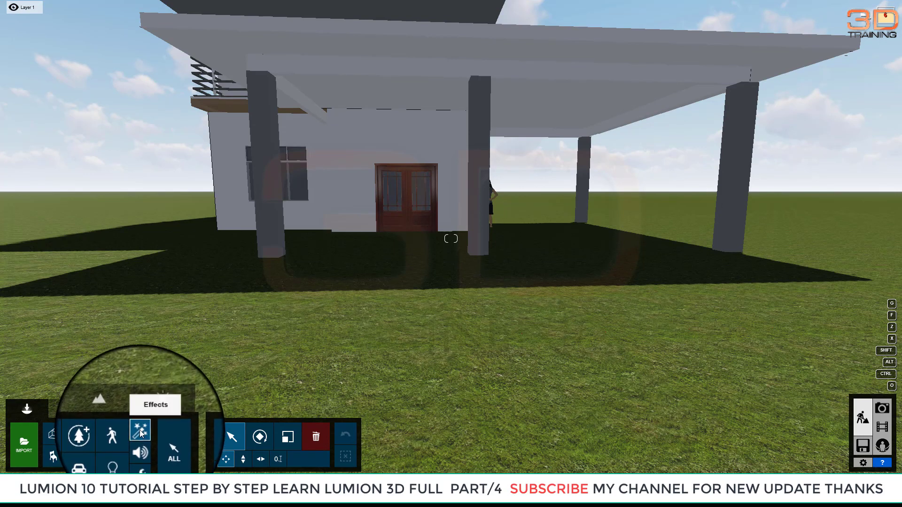
{"action": "left_click", "coordinate": [54, 457]}
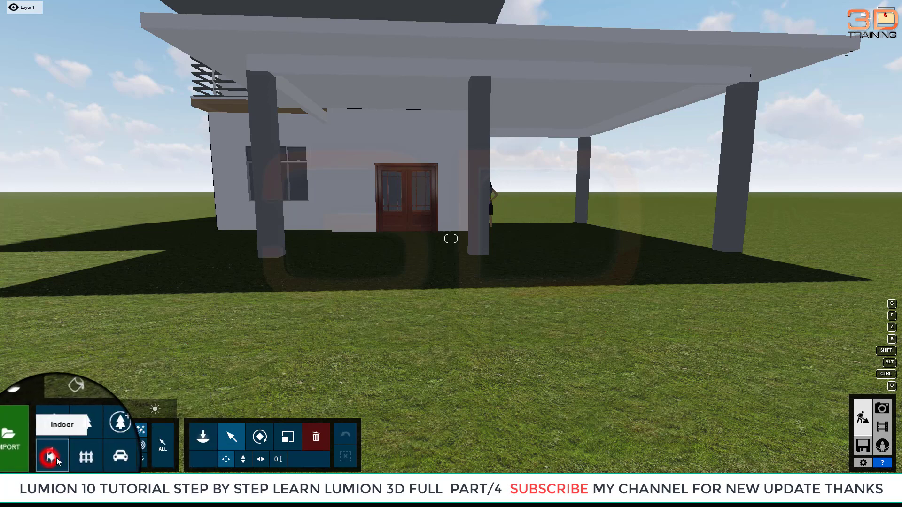
{"action": "left_click", "coordinate": [78, 459]}
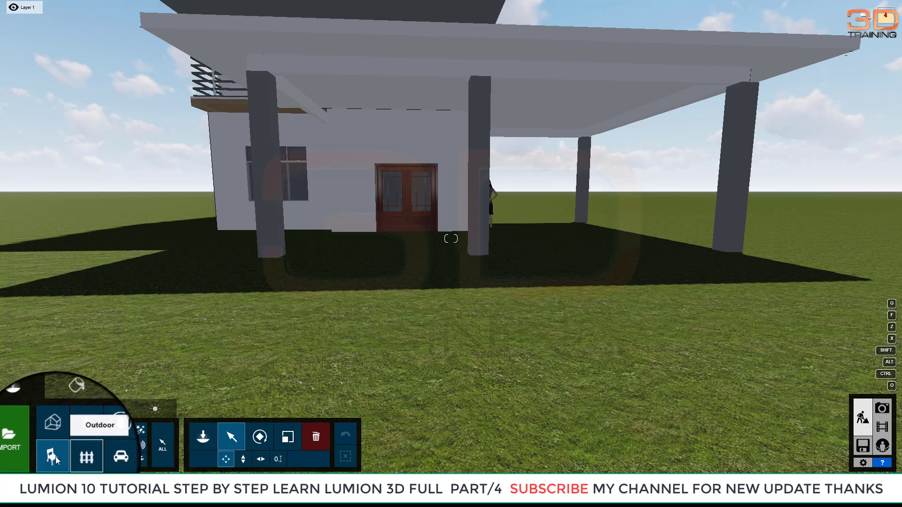
{"action": "left_click", "coordinate": [55, 457]}
{"action": "left_click", "coordinate": [197, 436]}
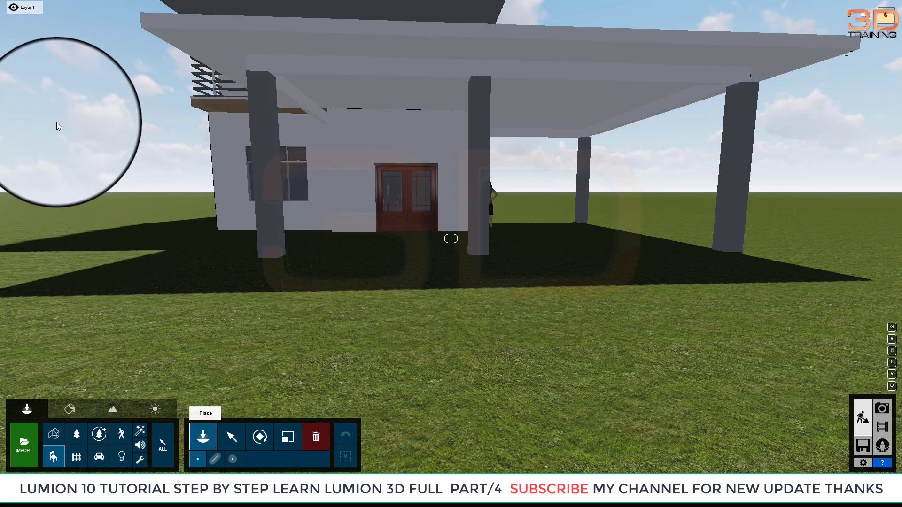
{"action": "left_click", "coordinate": [61, 61]}
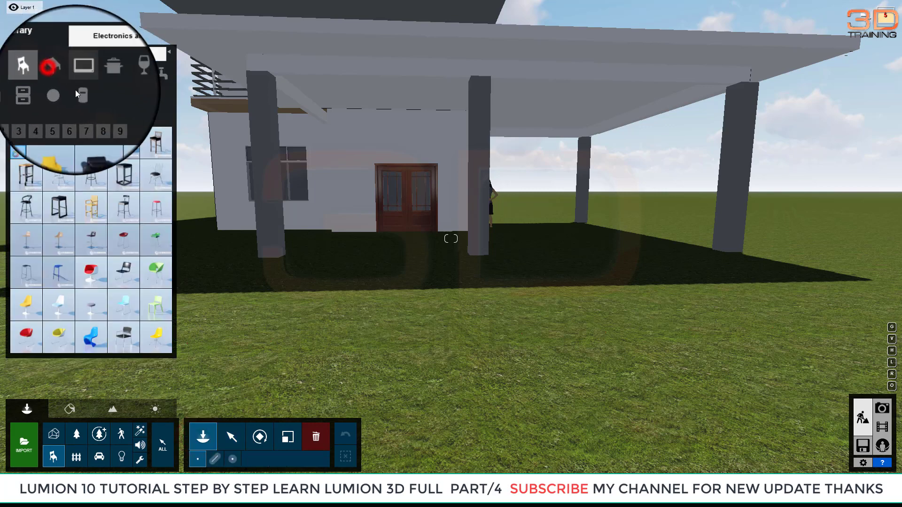
{"action": "left_click", "coordinate": [72, 460]}
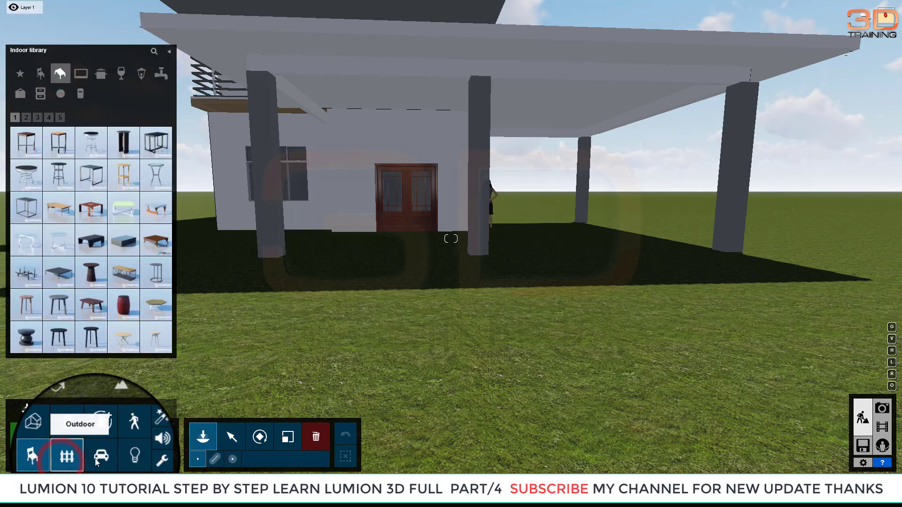
{"action": "left_click", "coordinate": [97, 458]}
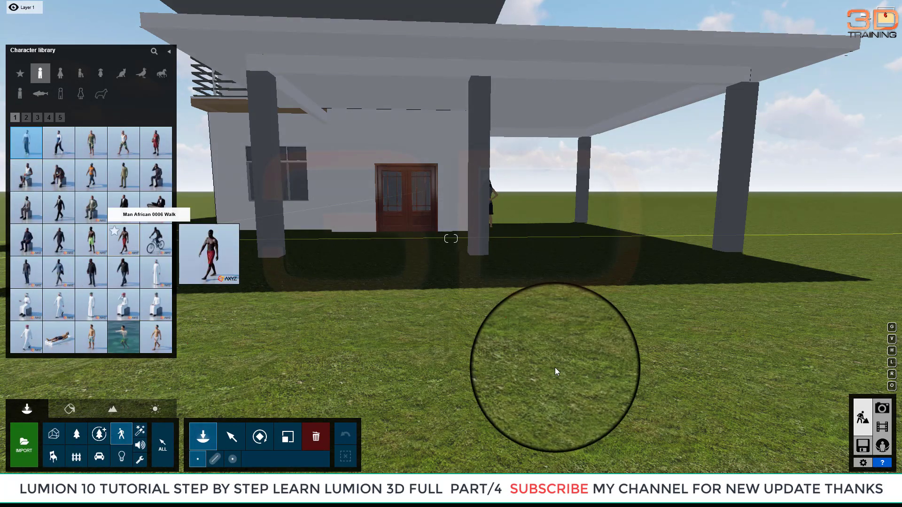
Place the Man African 0001 Idle character on the lawn in front of the porch and switch to object selection.
{"action": "left_click", "coordinate": [531, 357]}
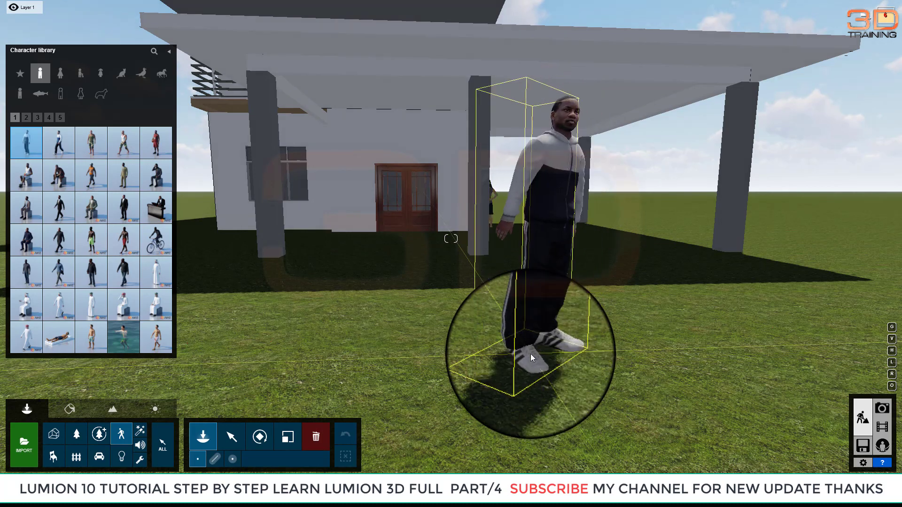
{"action": "left_click", "coordinate": [531, 357]}
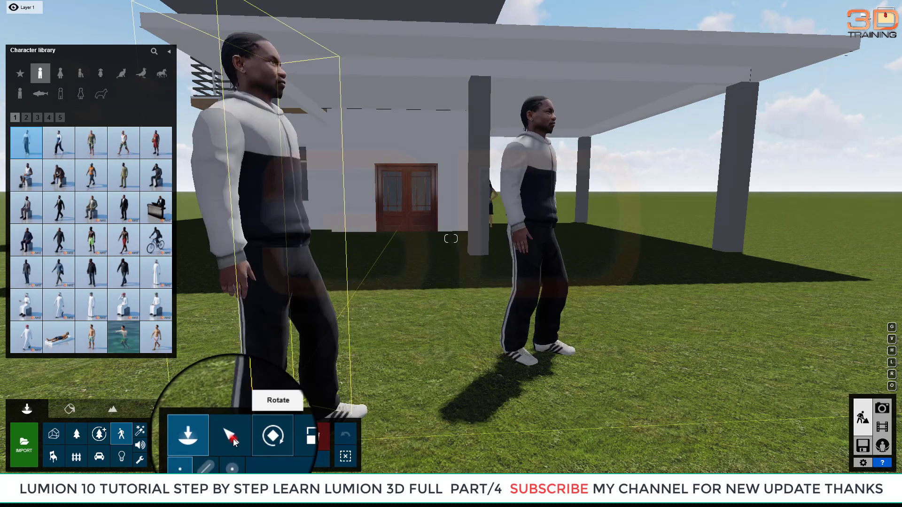
{"action": "left_click", "coordinate": [233, 439]}
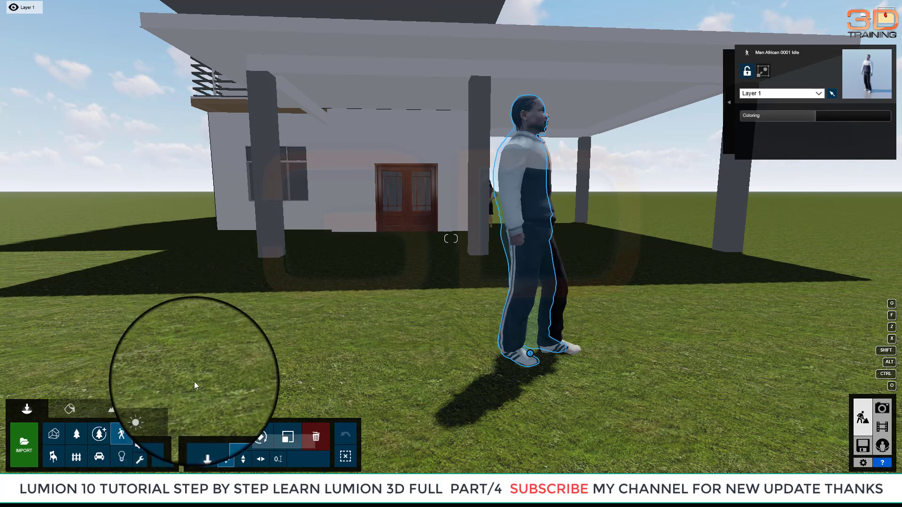
Preview two different fountain effects on the lawn and check the second page of water effects.
{"action": "left_click", "coordinate": [139, 434]}
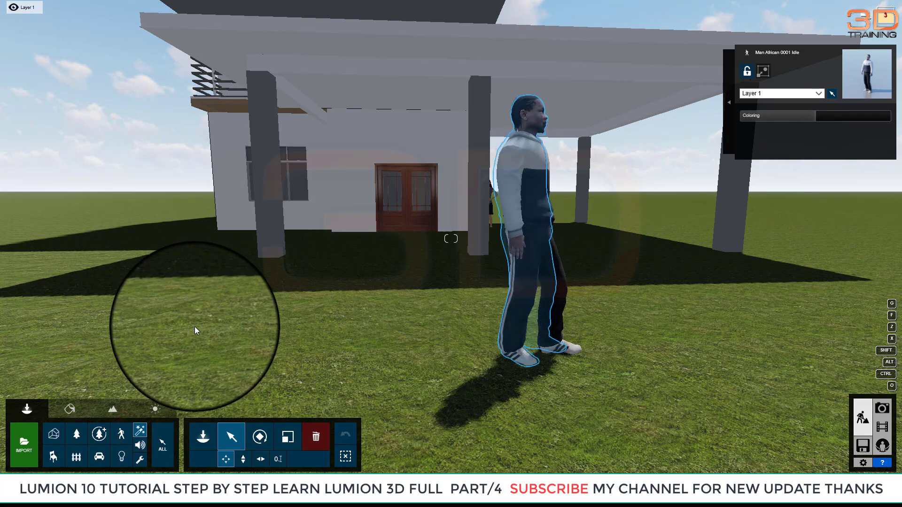
{"action": "left_click", "coordinate": [201, 443]}
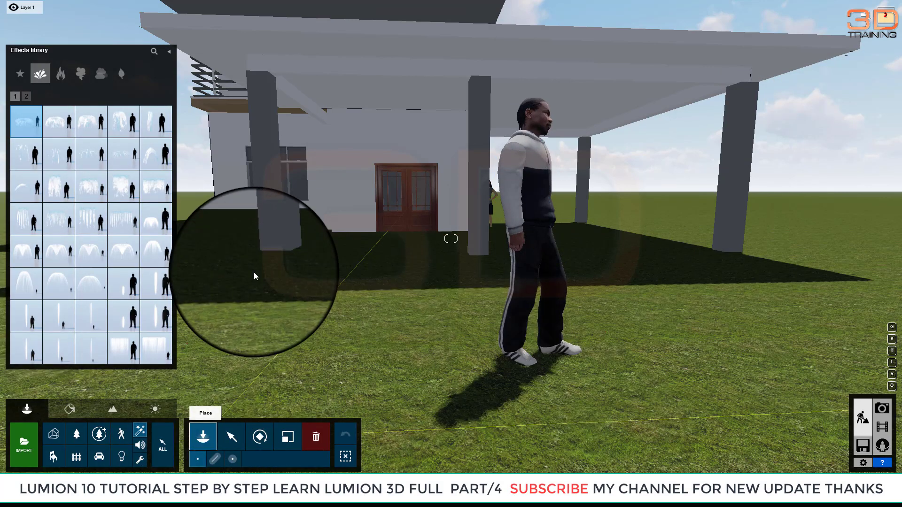
{"action": "left_click", "coordinate": [254, 272]}
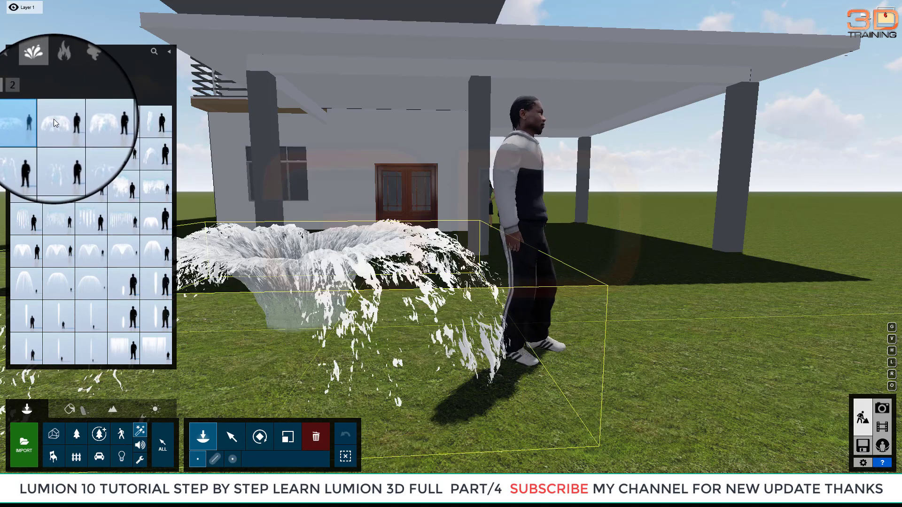
{"action": "mouse_move", "coordinate": [54, 120]}
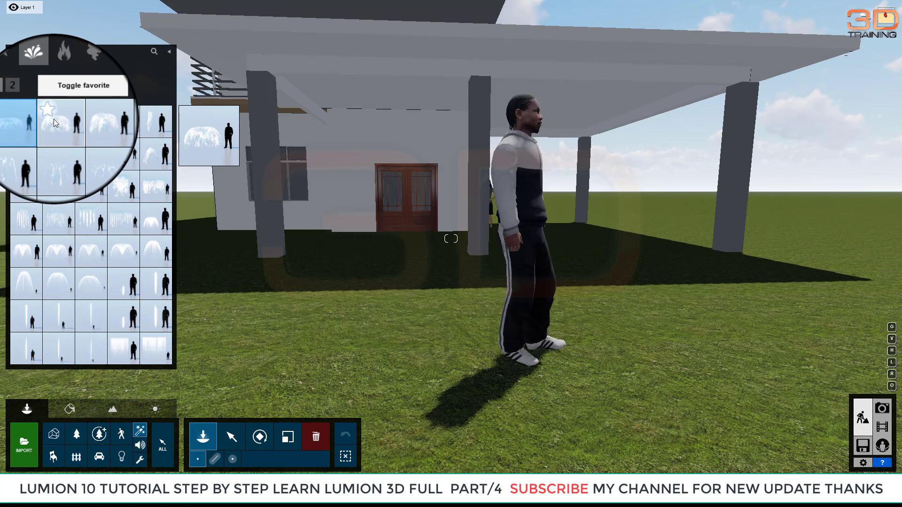
{"action": "left_click", "coordinate": [61, 195]}
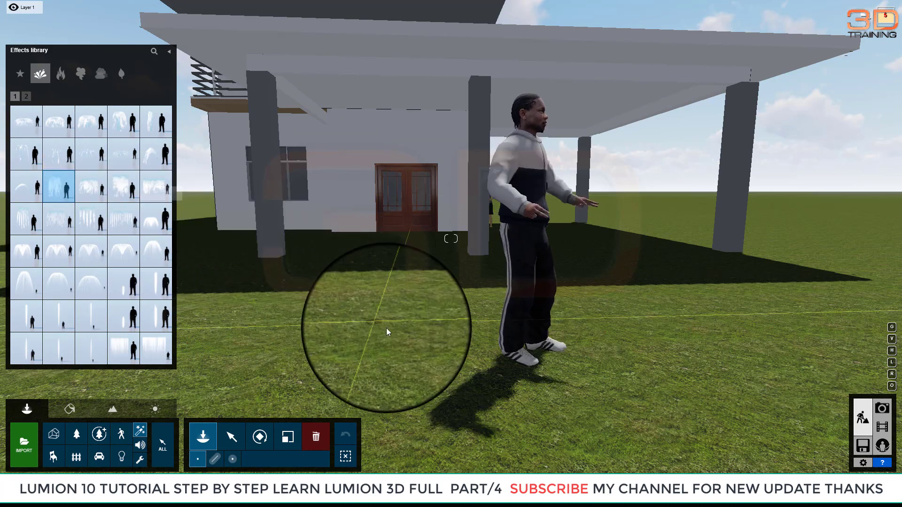
{"action": "left_click", "coordinate": [387, 328]}
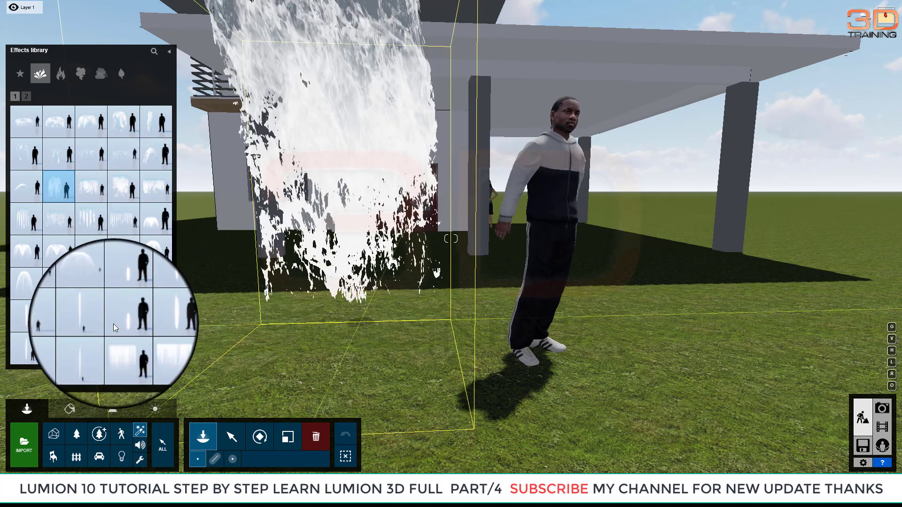
{"action": "left_click", "coordinate": [25, 96]}
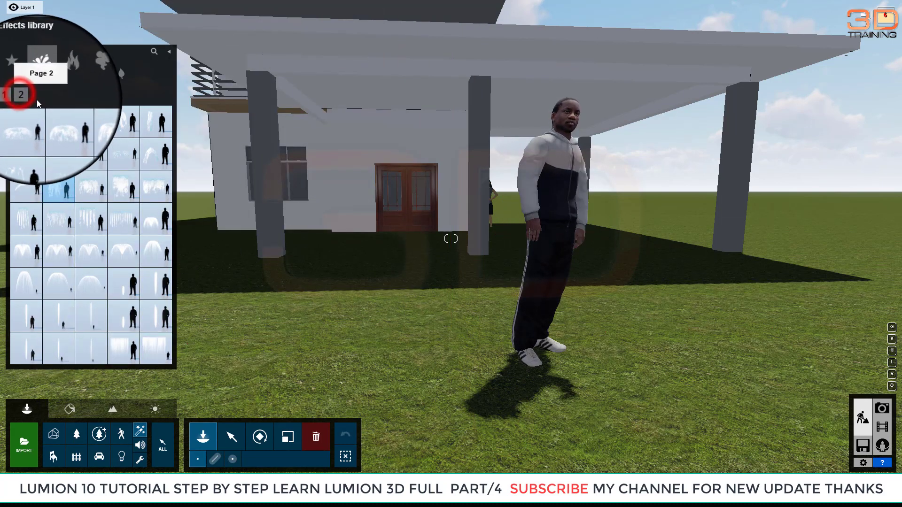
Preview a large fire effect on the lawn beside the standing man.
{"action": "left_click", "coordinate": [61, 76]}
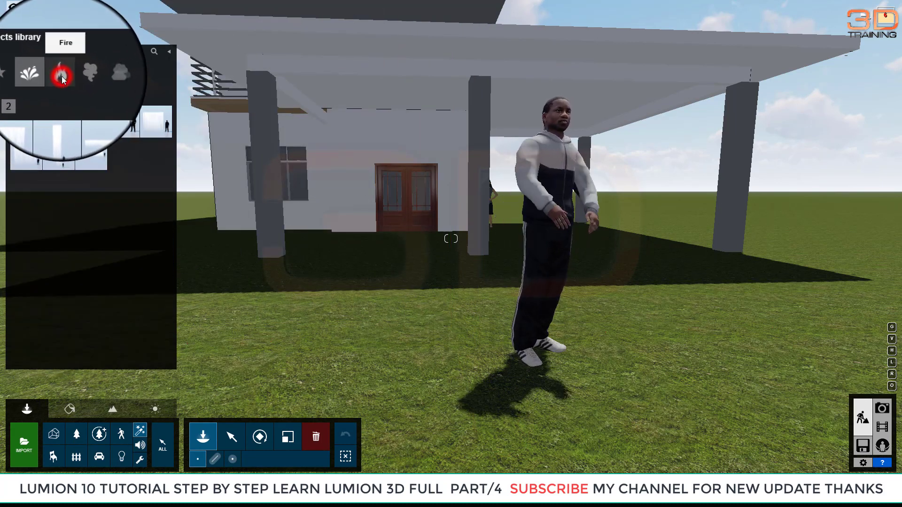
{"action": "left_click", "coordinate": [61, 162]}
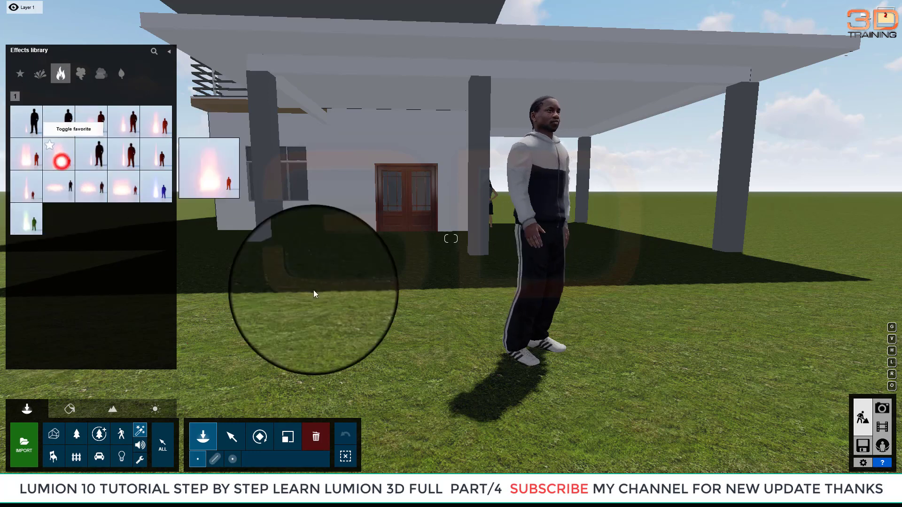
{"action": "left_click", "coordinate": [377, 346]}
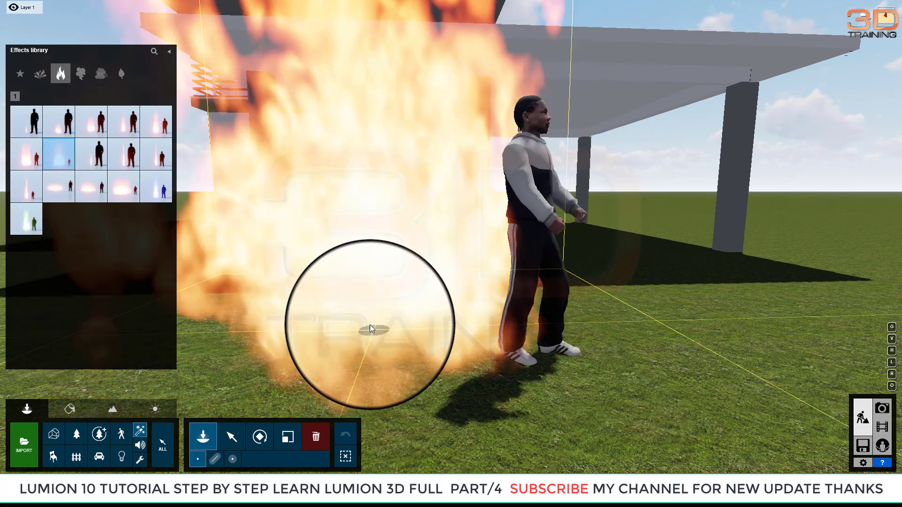
Place the dark grey smoke effect on the lawn beside the man and select it to show its properties.
{"action": "left_click", "coordinate": [80, 72]}
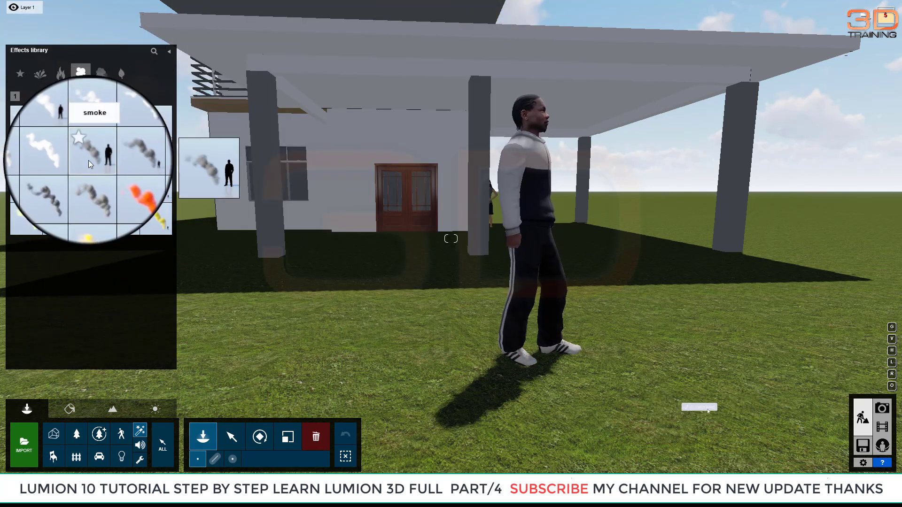
{"action": "left_click", "coordinate": [88, 160]}
{"action": "left_click", "coordinate": [383, 345]}
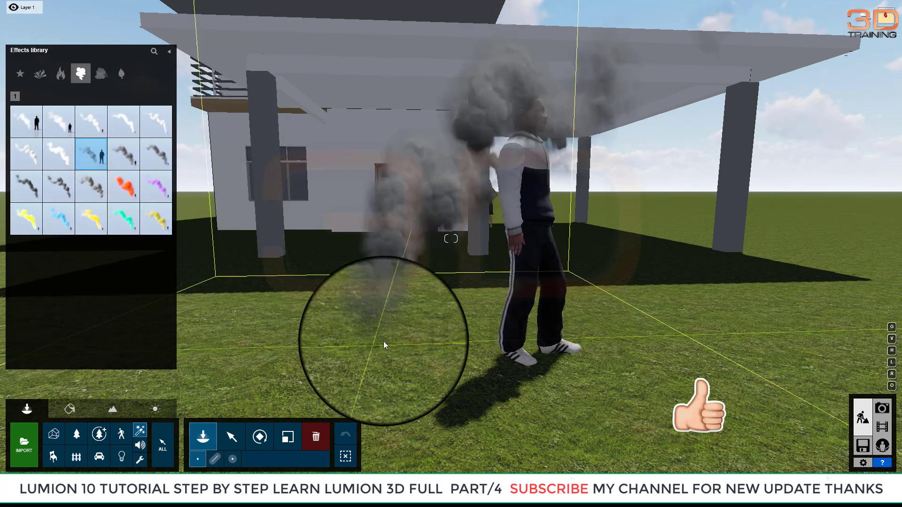
{"action": "left_click", "coordinate": [384, 351]}
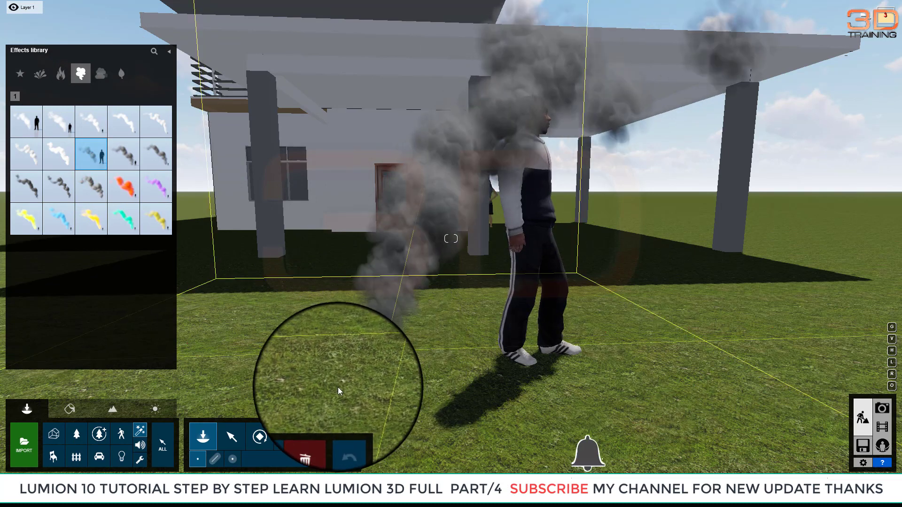
{"action": "mouse_move", "coordinate": [258, 422]}
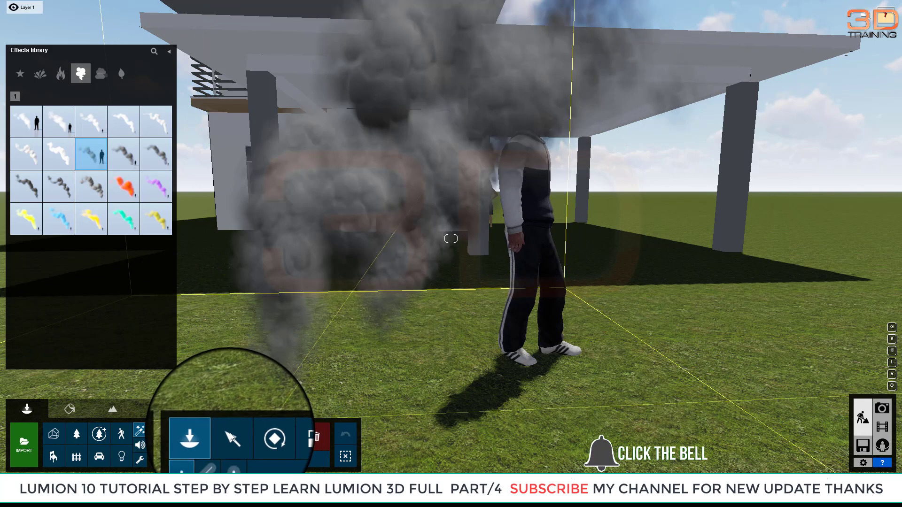
{"action": "left_click", "coordinate": [231, 437]}
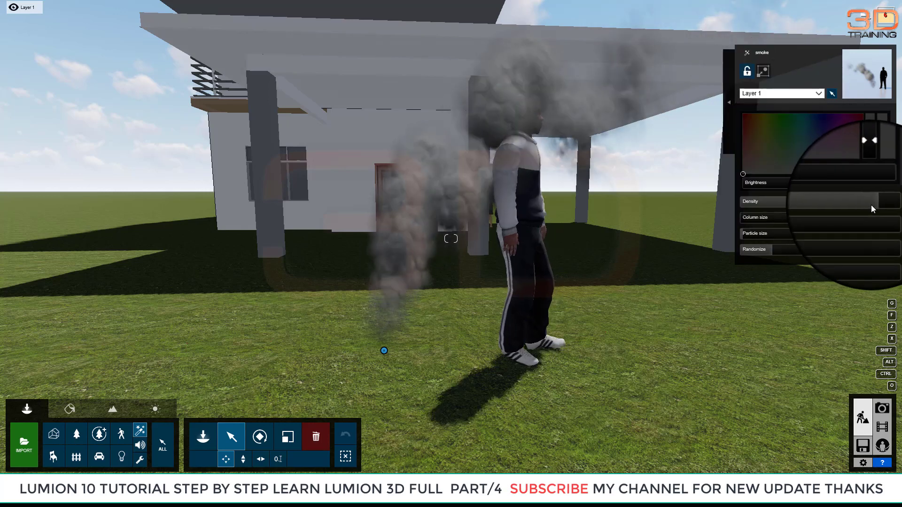
Adjust the selected smoke's density, enlarge its particle size and increase its Randomize amount.
{"action": "mouse_move", "coordinate": [871, 206]}
{"action": "left_mouse_down"}
{"action": "mouse_move", "coordinate": [766, 209]}
{"action": "mouse_move", "coordinate": [873, 208]}
{"action": "left_mouse_up"}
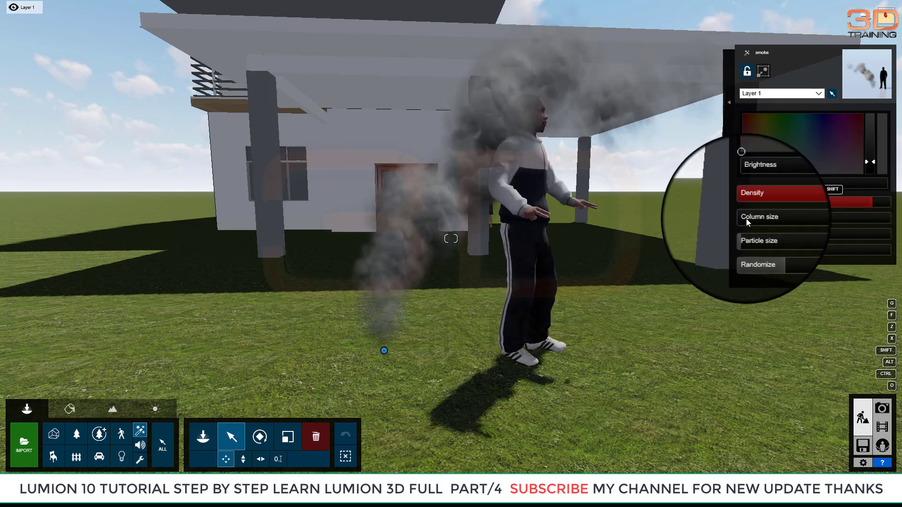
{"action": "left_click_drag", "start_coordinate": [746, 218], "coordinate": [772, 255]}
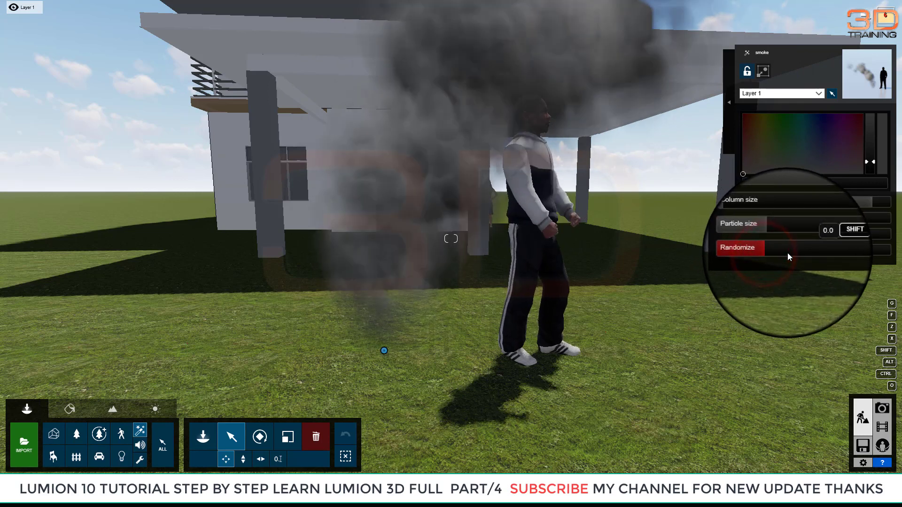
{"action": "left_click", "coordinate": [789, 253]}
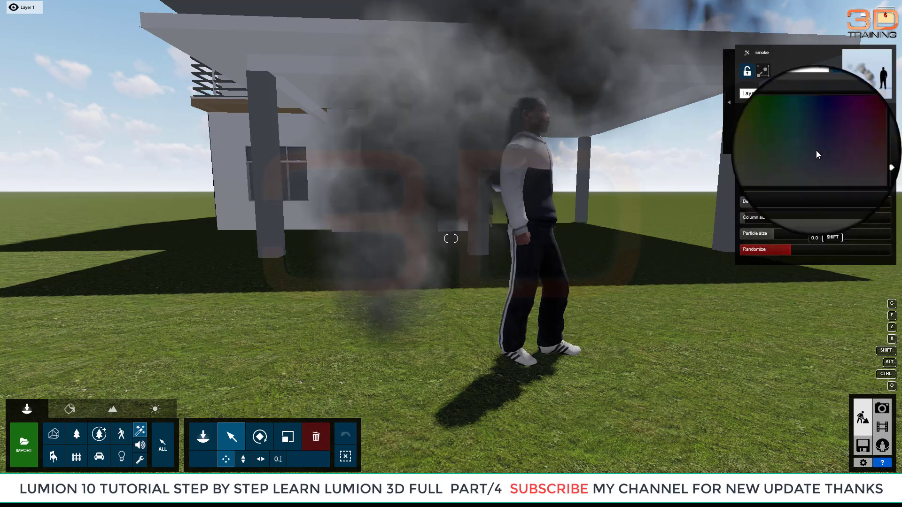
Brighten the smoke's colour and try blue, green and orange-red tints on it, ending on blue.
{"action": "left_click", "coordinate": [866, 162]}
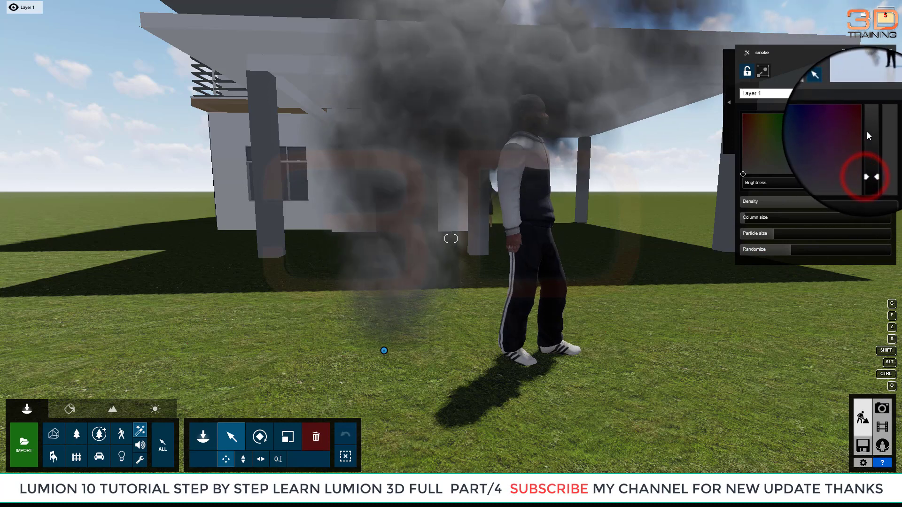
{"action": "left_click", "coordinate": [868, 162]}
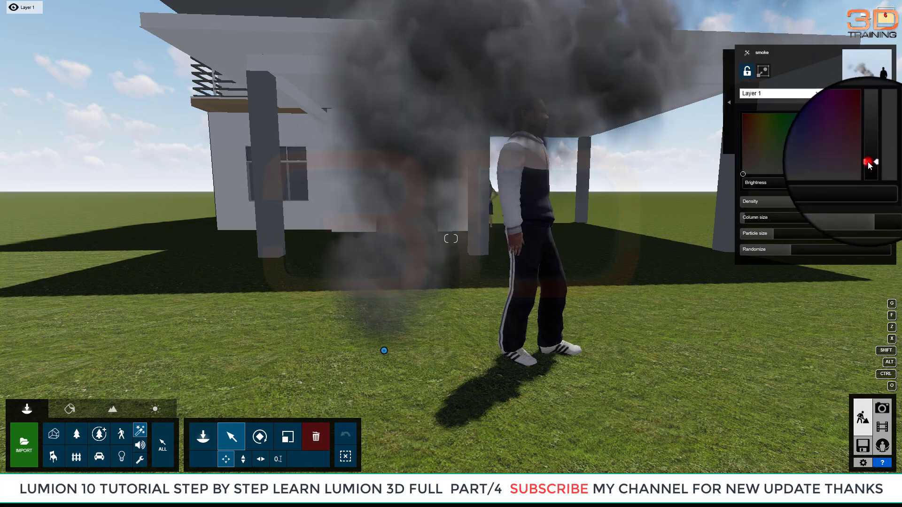
{"action": "left_click_drag", "start_coordinate": [867, 161], "coordinate": [868, 124]}
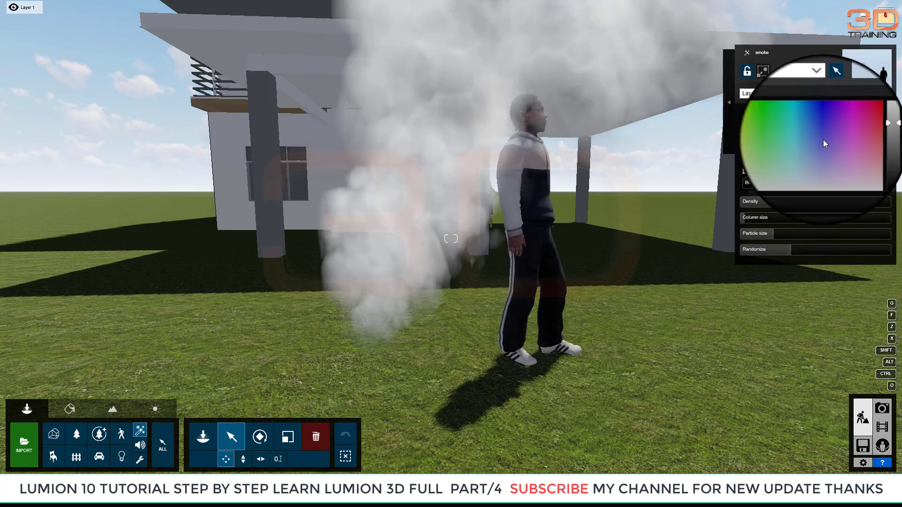
{"action": "left_click", "coordinate": [822, 140]}
{"action": "left_click", "coordinate": [791, 140]}
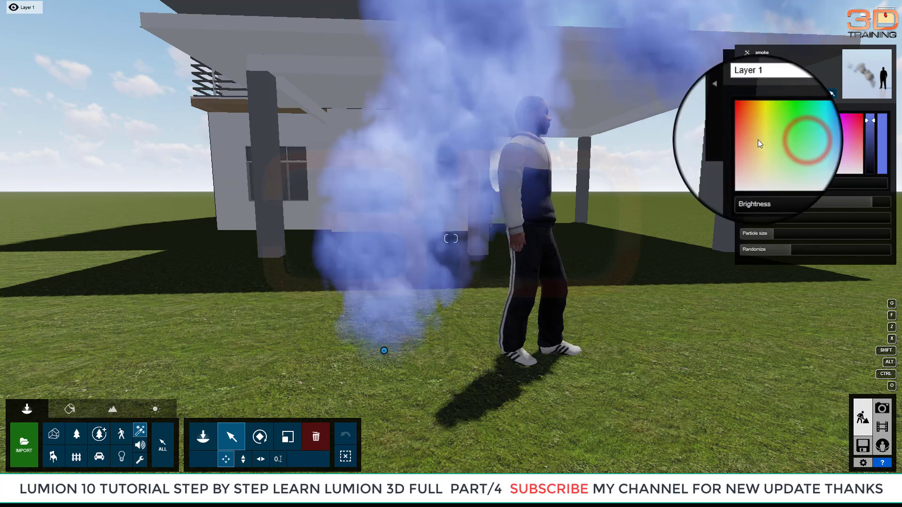
{"action": "left_click", "coordinate": [748, 137]}
{"action": "left_click", "coordinate": [792, 136]}
{"action": "left_click", "coordinate": [826, 135]}
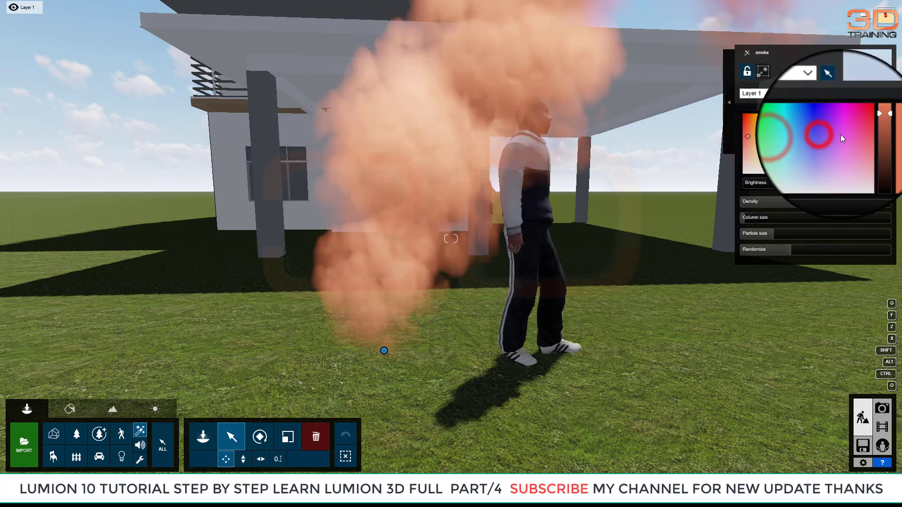
Try a magenta tint on the smoke and delete the smoke effect from the lawn.
{"action": "left_click", "coordinate": [842, 136]}
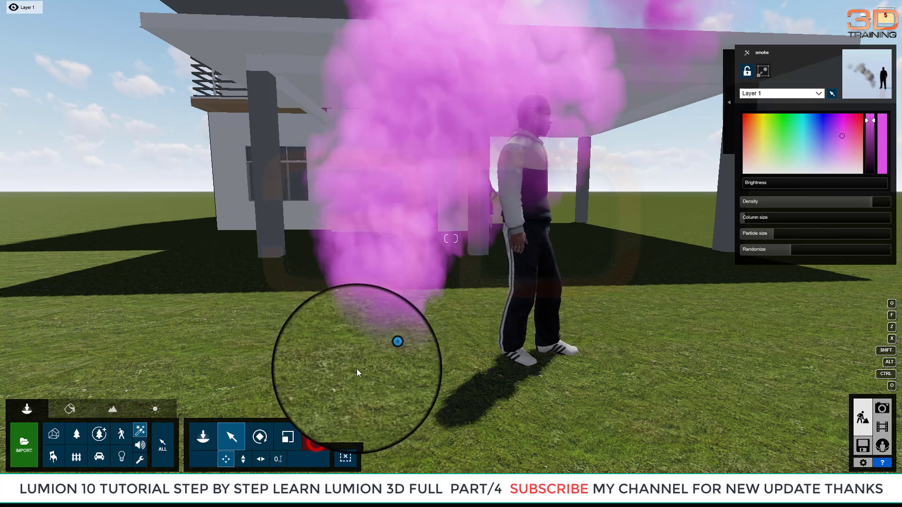
{"action": "left_click", "coordinate": [383, 351]}
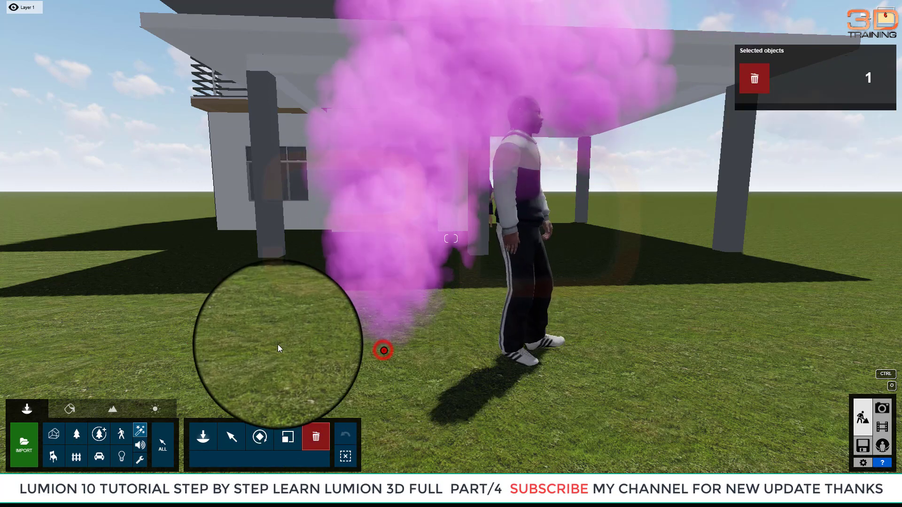
{"action": "key", "text": "Delete"}
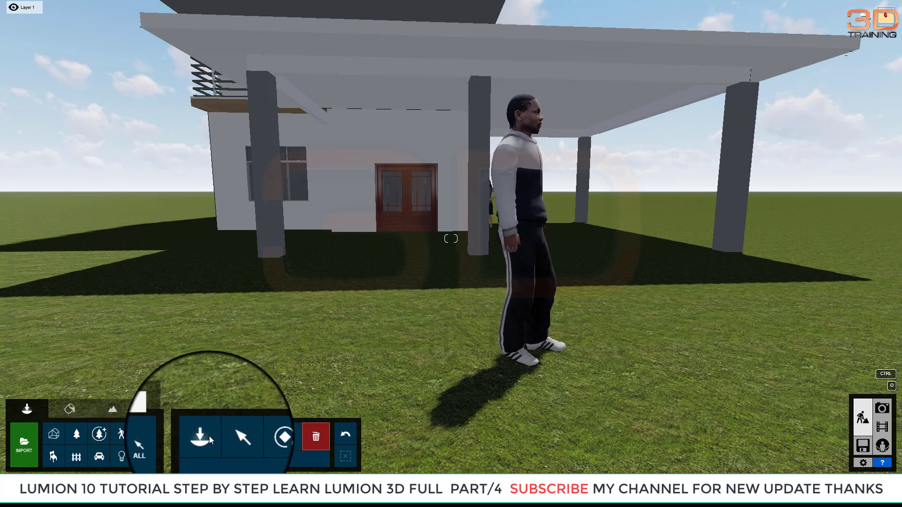
Place a fog effect from the Fog category on the lawn in front of the house, beside the man.
{"action": "left_click", "coordinate": [210, 436]}
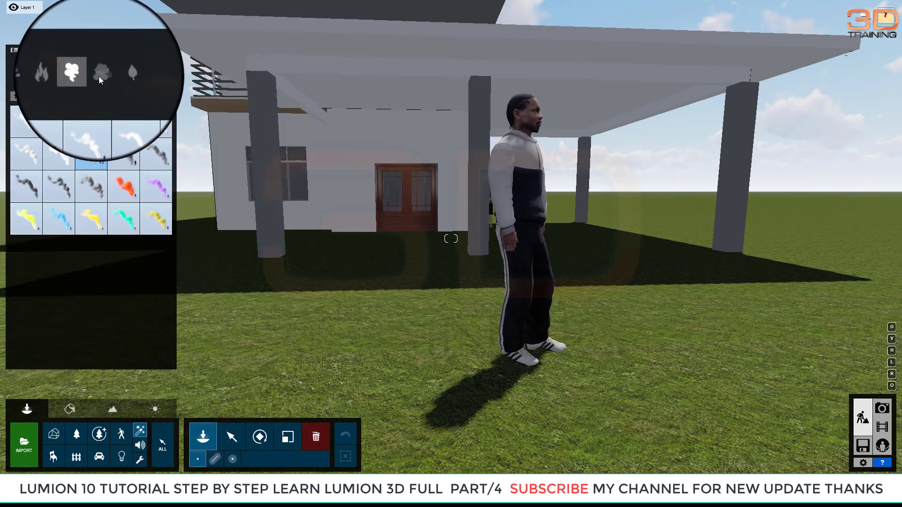
{"action": "left_click", "coordinate": [99, 75]}
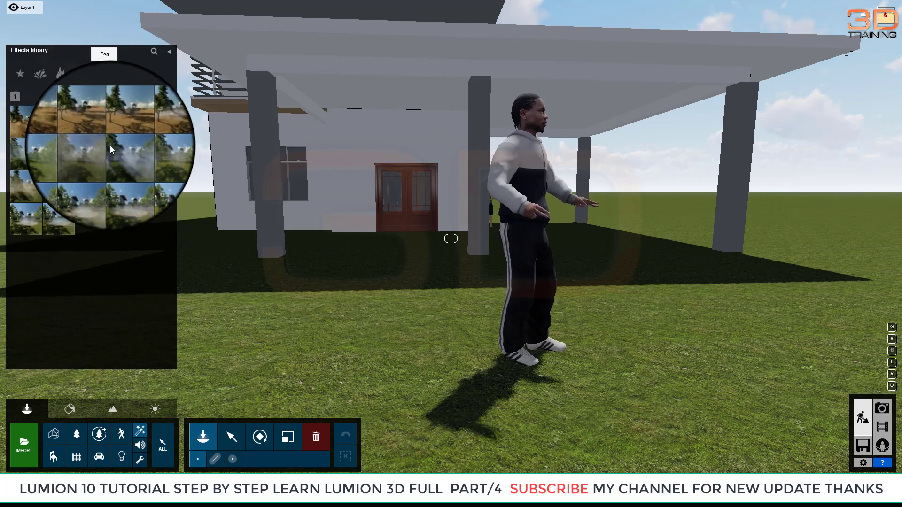
{"action": "left_click", "coordinate": [125, 159]}
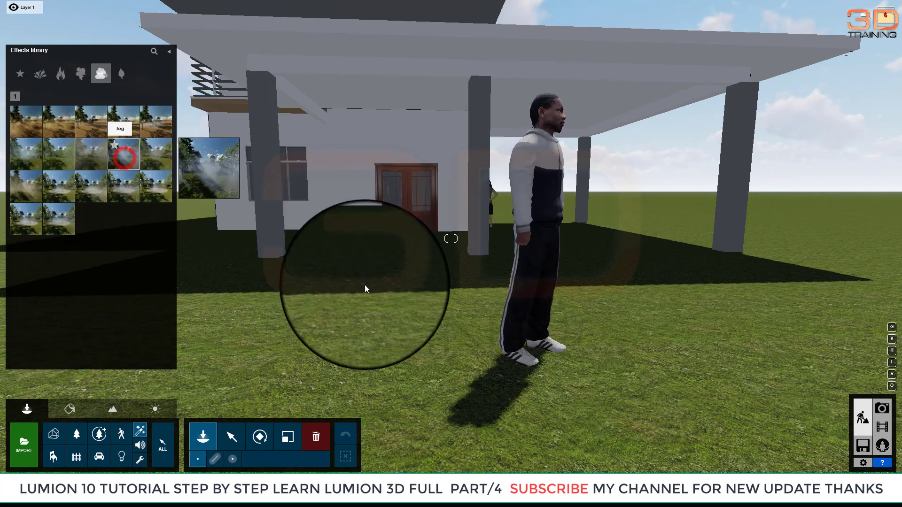
{"action": "left_click", "coordinate": [414, 275]}
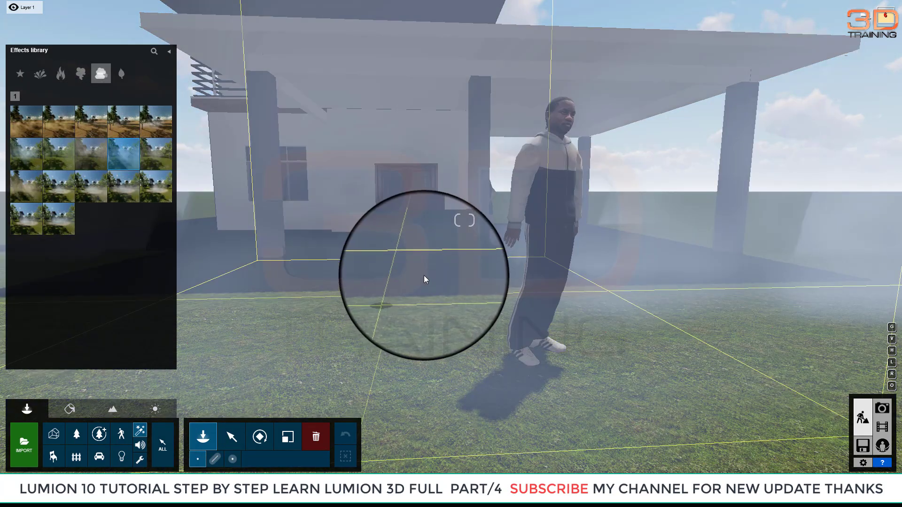
{"action": "left_click", "coordinate": [418, 264]}
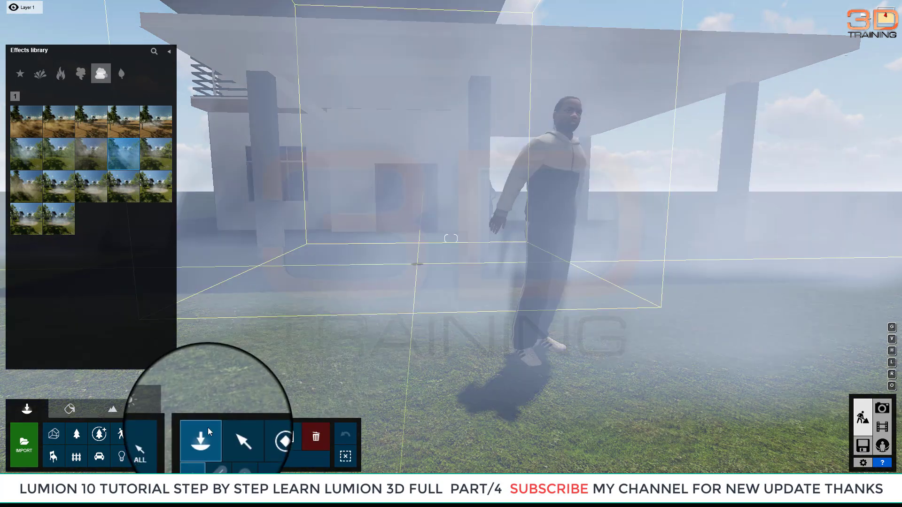
Select the placed fog and try different tints on it, ending on a neutral grey.
{"action": "left_click", "coordinate": [231, 437]}
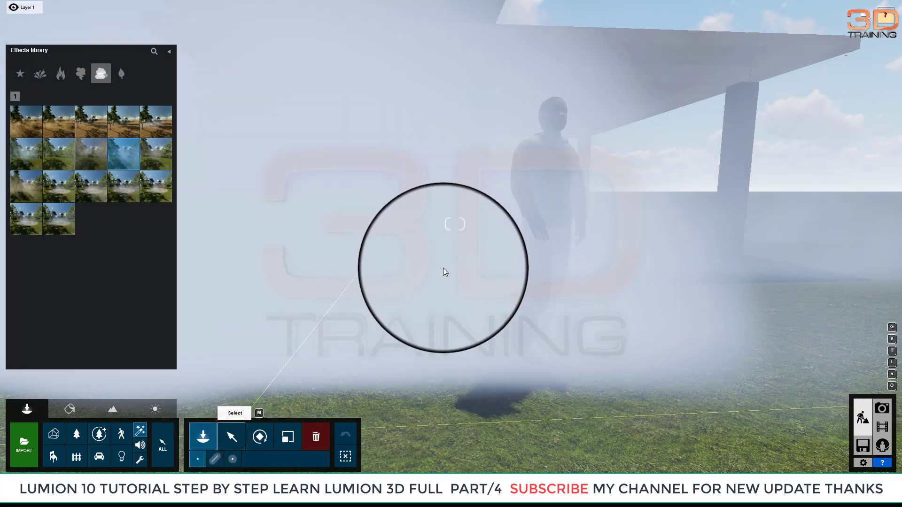
{"action": "left_click", "coordinate": [425, 252]}
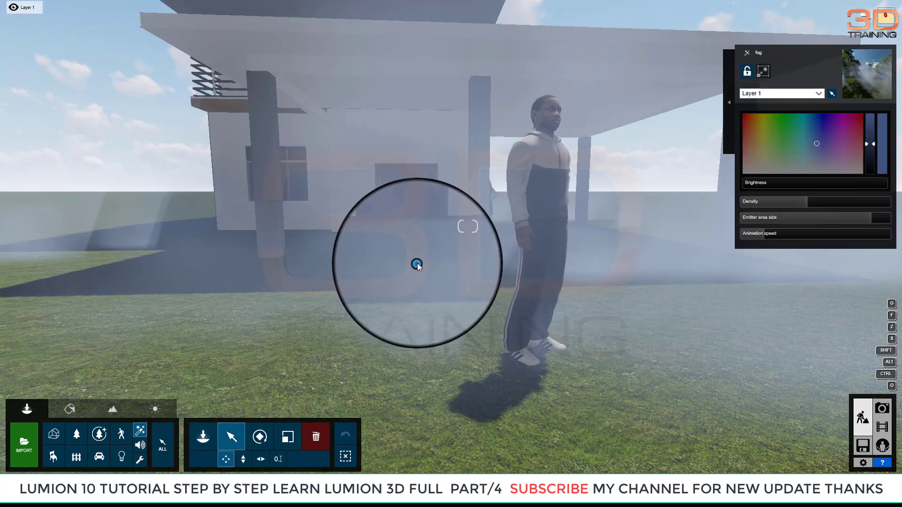
{"action": "left_click", "coordinate": [417, 263]}
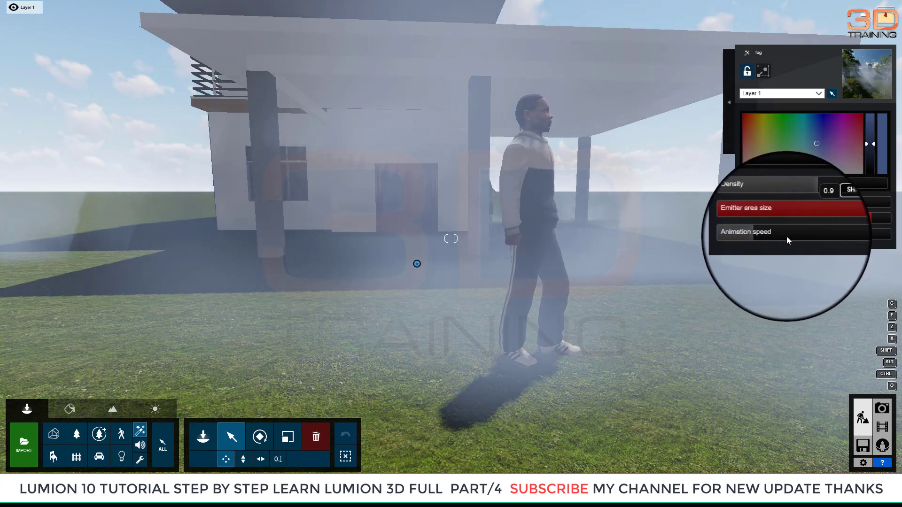
{"action": "left_click", "coordinate": [801, 134]}
{"action": "left_click", "coordinate": [777, 128]}
{"action": "left_click", "coordinate": [811, 126]}
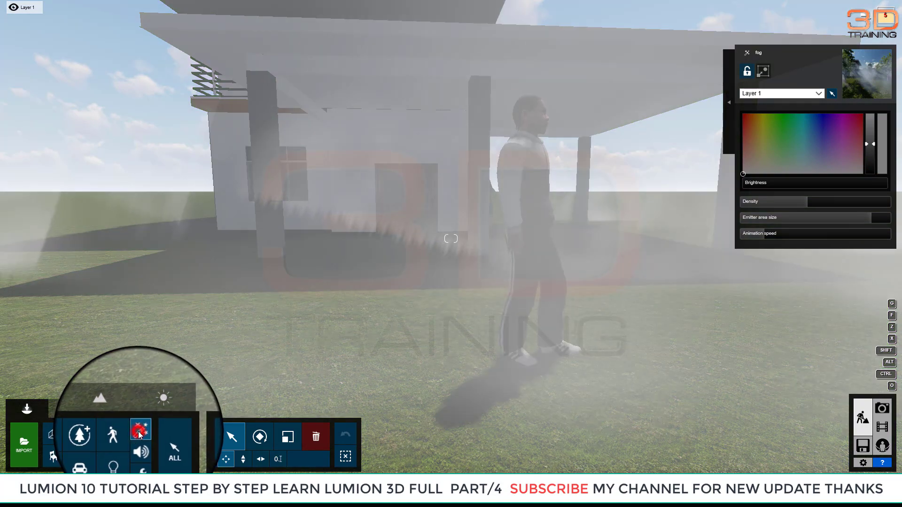
Place the third effect of the Leaves category, the red leaves, on the lawn beside the man.
{"action": "left_click", "coordinate": [203, 437]}
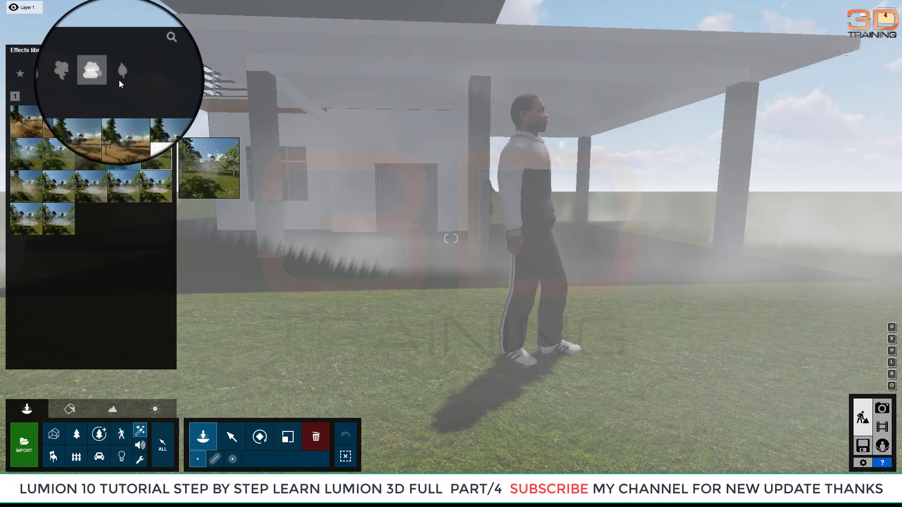
{"action": "left_click", "coordinate": [120, 74]}
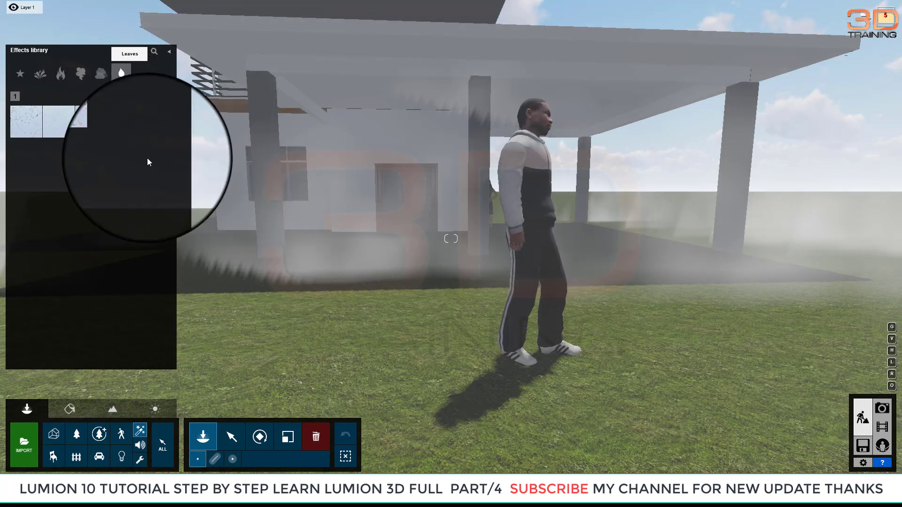
{"action": "left_click", "coordinate": [94, 122]}
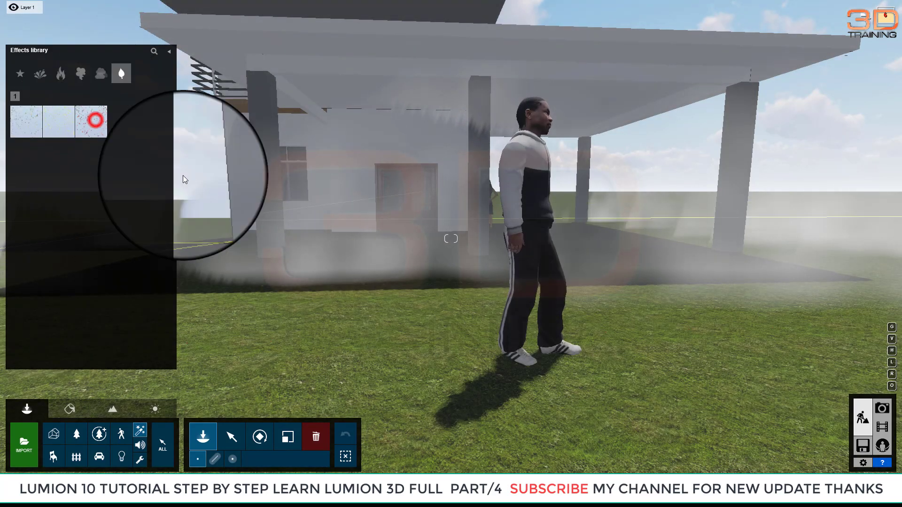
{"action": "left_click", "coordinate": [420, 342]}
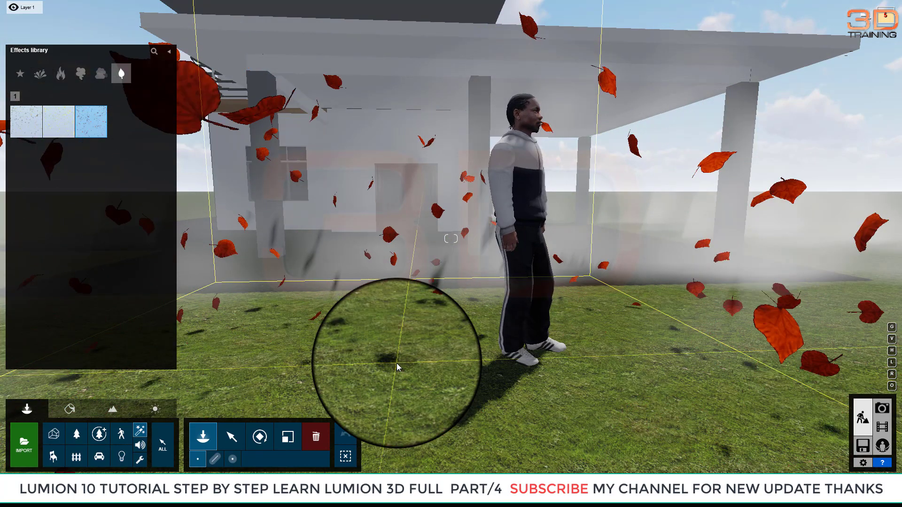
{"action": "left_click", "coordinate": [397, 365]}
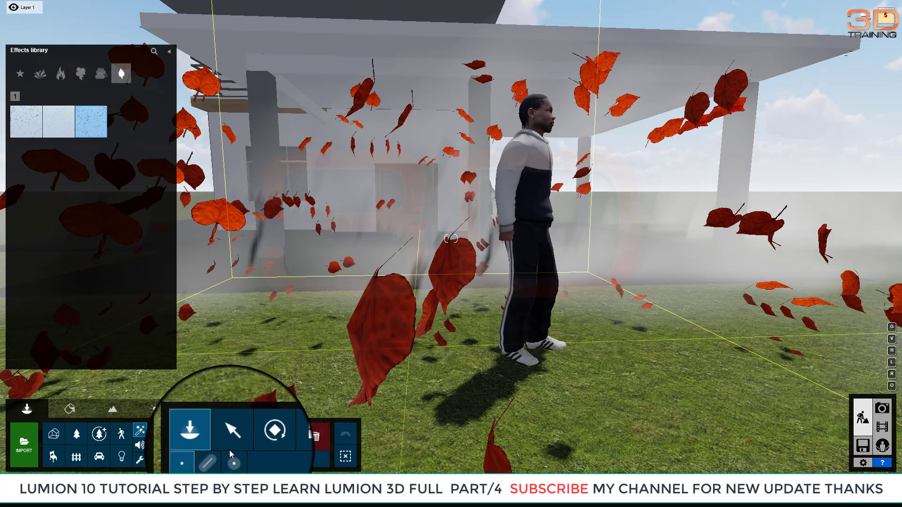
Select the leaves effect and adjust its Wind X and Wind Z, maximise the Amount, change the leaf Type and enlarge the Size.
{"action": "left_click", "coordinate": [230, 444]}
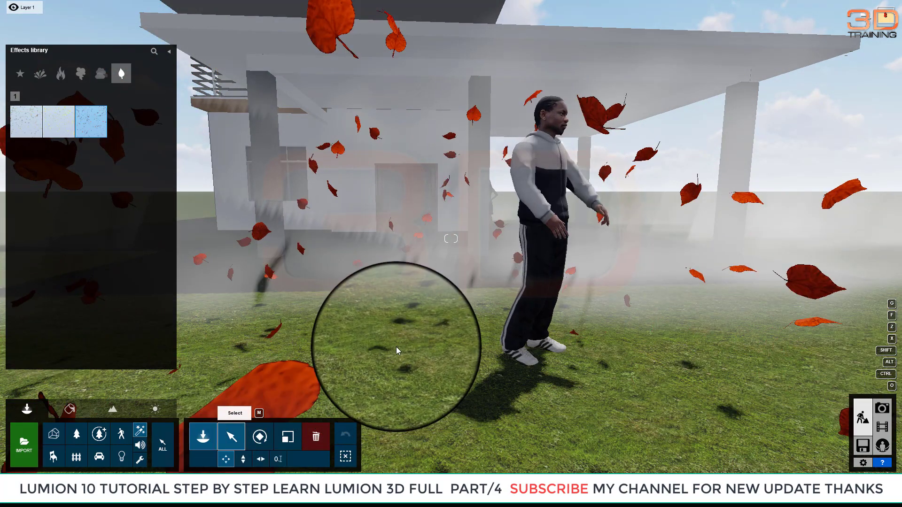
{"action": "left_click", "coordinate": [396, 363]}
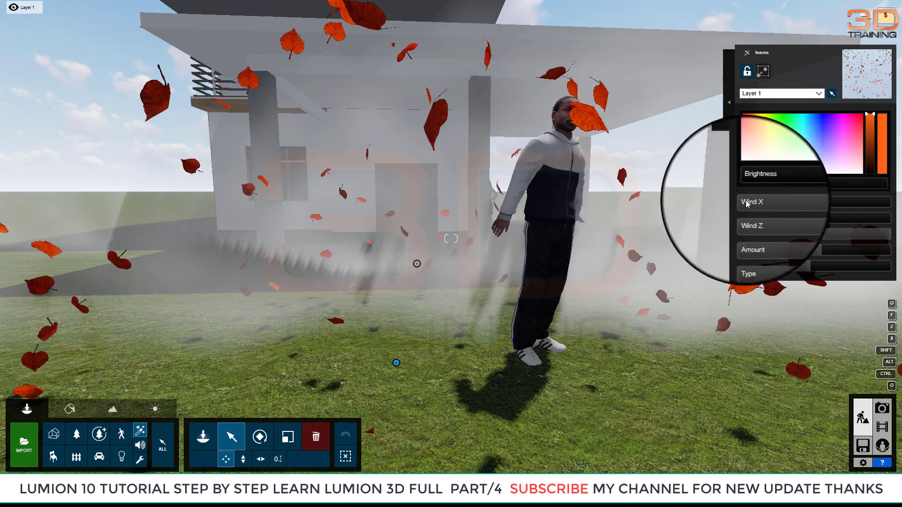
{"action": "left_click_drag", "start_coordinate": [768, 204], "coordinate": [748, 226]}
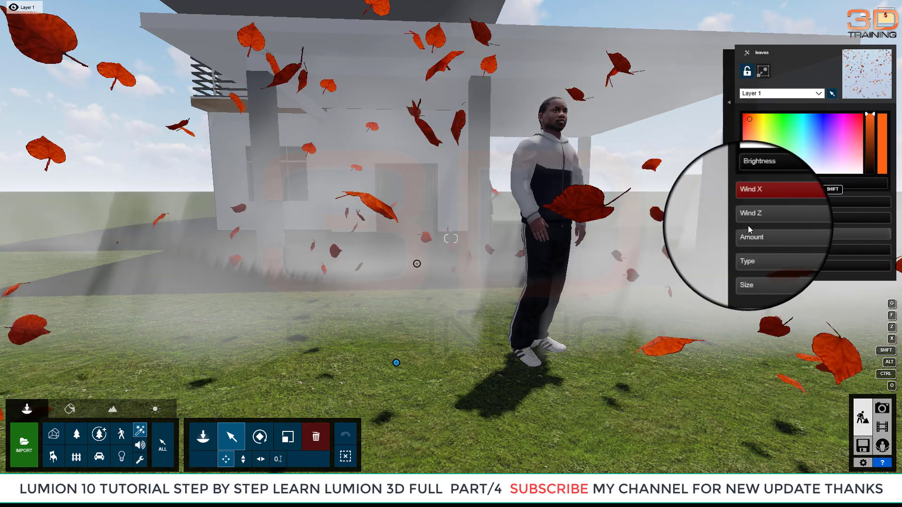
{"action": "left_click_drag", "start_coordinate": [811, 219], "coordinate": [877, 218]}
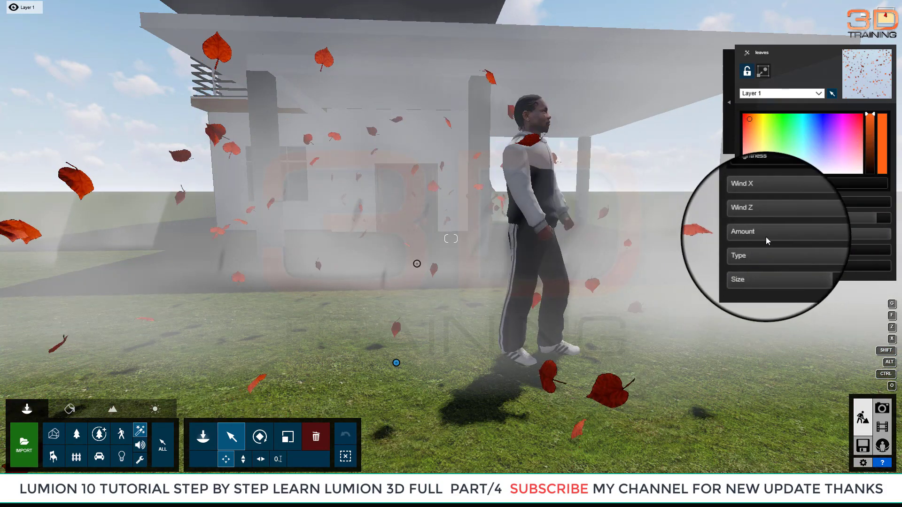
{"action": "left_click_drag", "start_coordinate": [876, 219], "coordinate": [874, 218]}
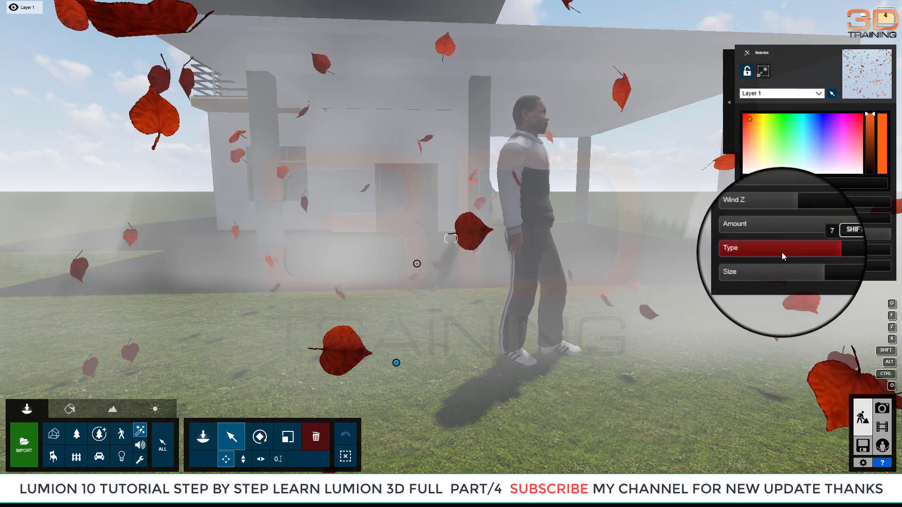
{"action": "left_click_drag", "start_coordinate": [782, 253], "coordinate": [880, 272]}
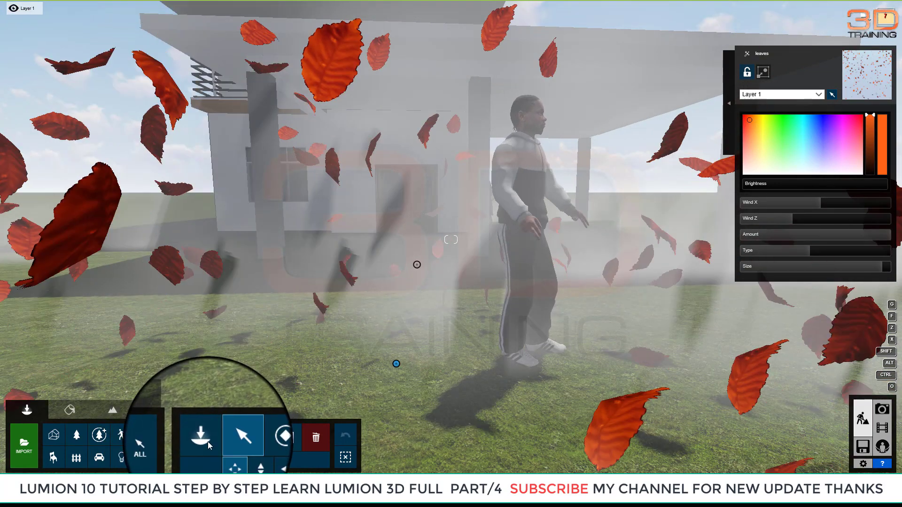
Place the Airport Interior Australia 001 sound on the lawn beside the man.
{"action": "left_click", "coordinate": [208, 442]}
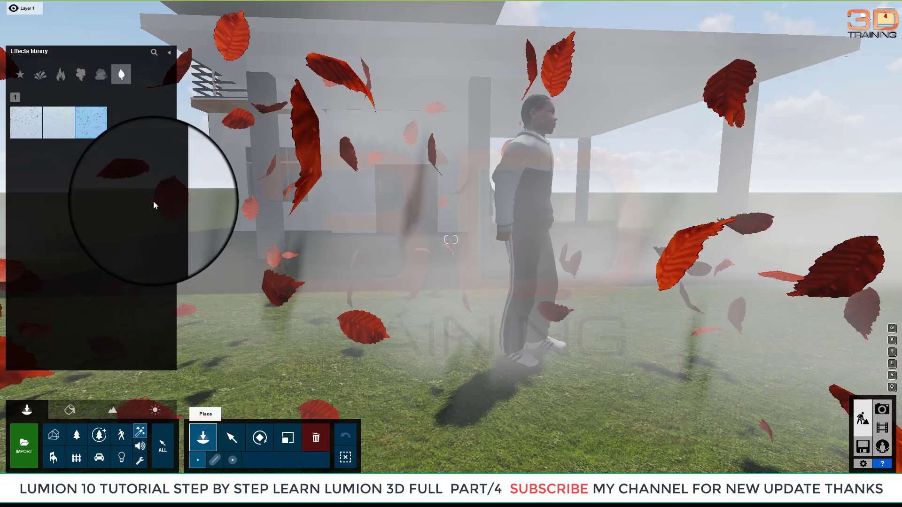
{"action": "left_click", "coordinate": [140, 447]}
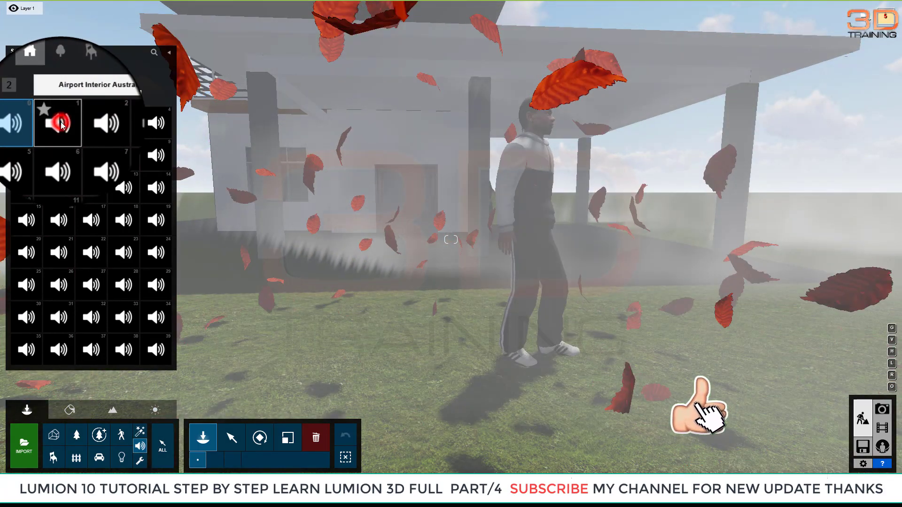
{"action": "left_click", "coordinate": [61, 124]}
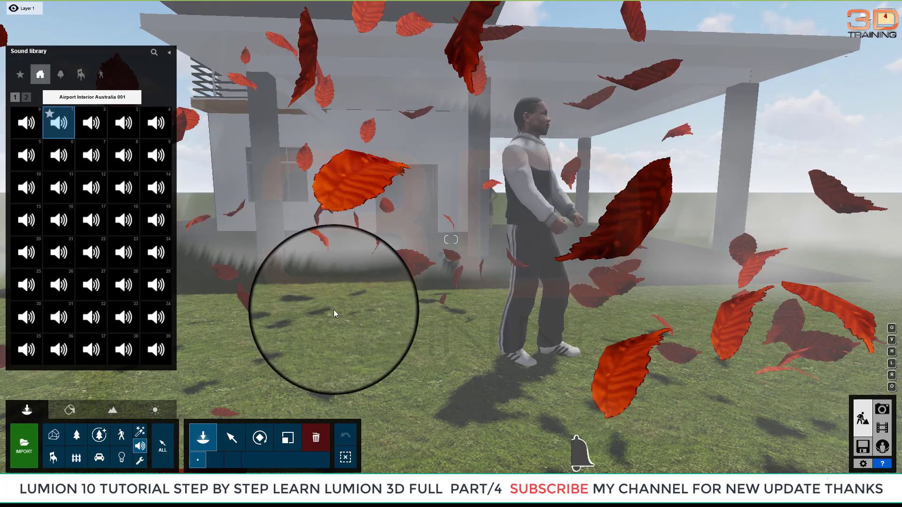
{"action": "left_click", "coordinate": [384, 336]}
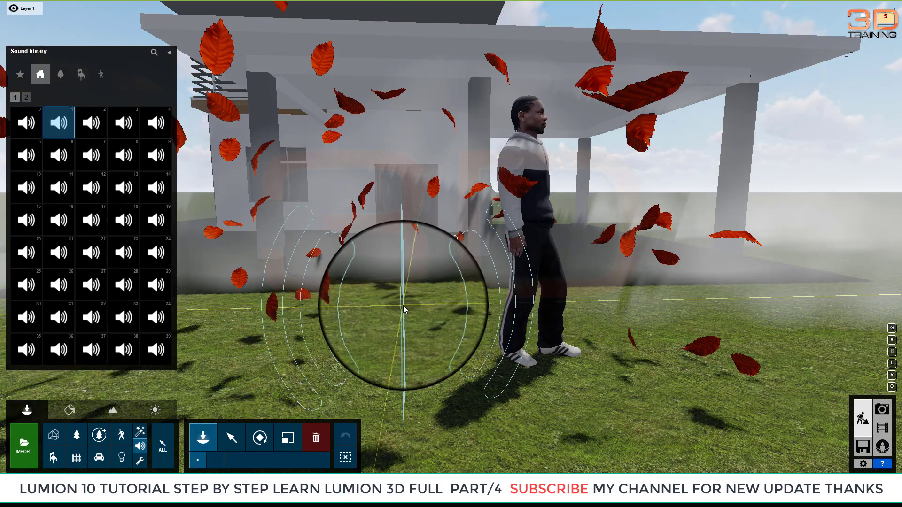
{"action": "left_click", "coordinate": [403, 306]}
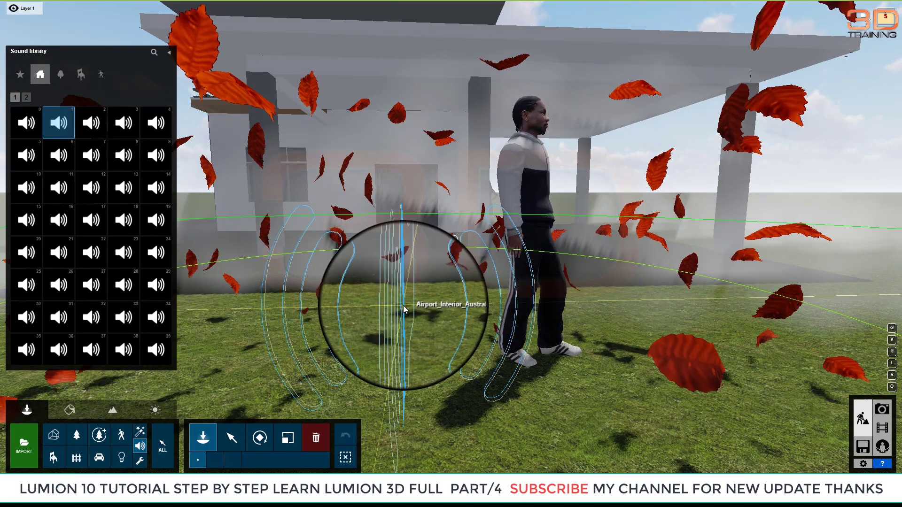
Select the placed airport sound, lower its Min distance and raise its Max distance.
{"action": "left_click", "coordinate": [231, 440]}
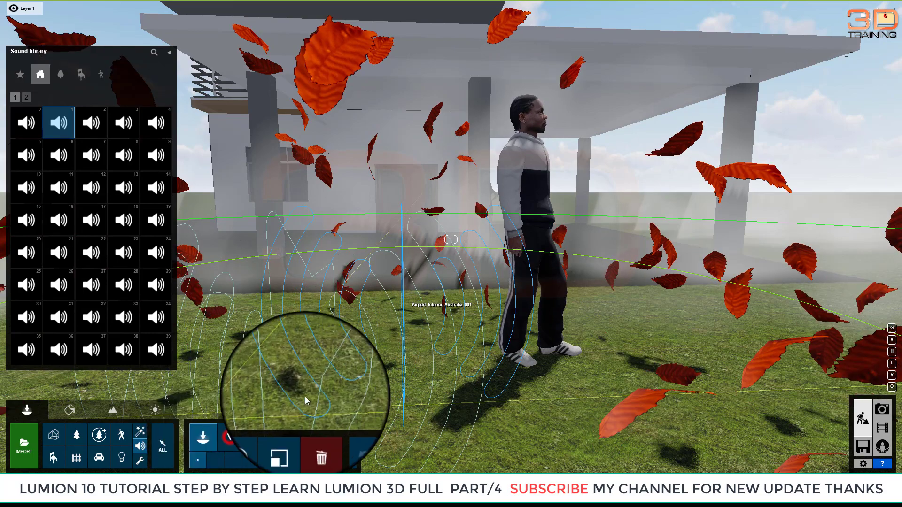
{"action": "left_click", "coordinate": [402, 318]}
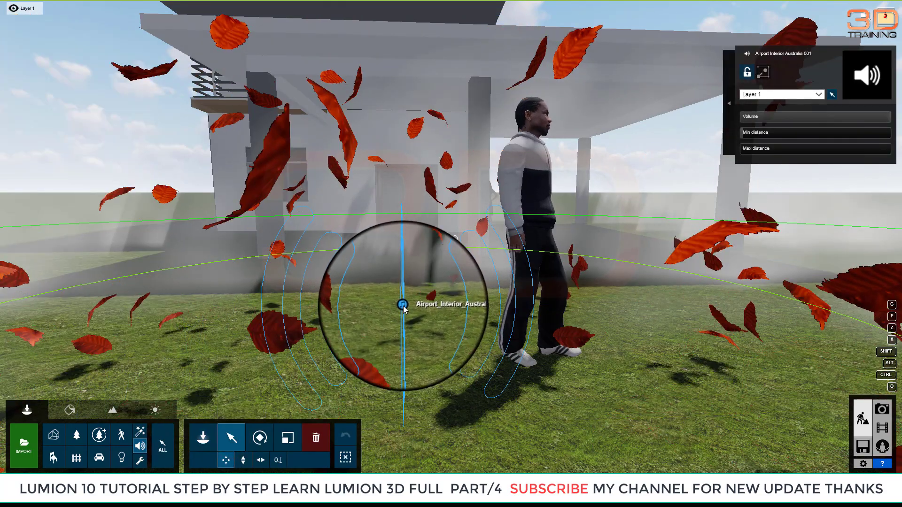
{"action": "left_click", "coordinate": [402, 303]}
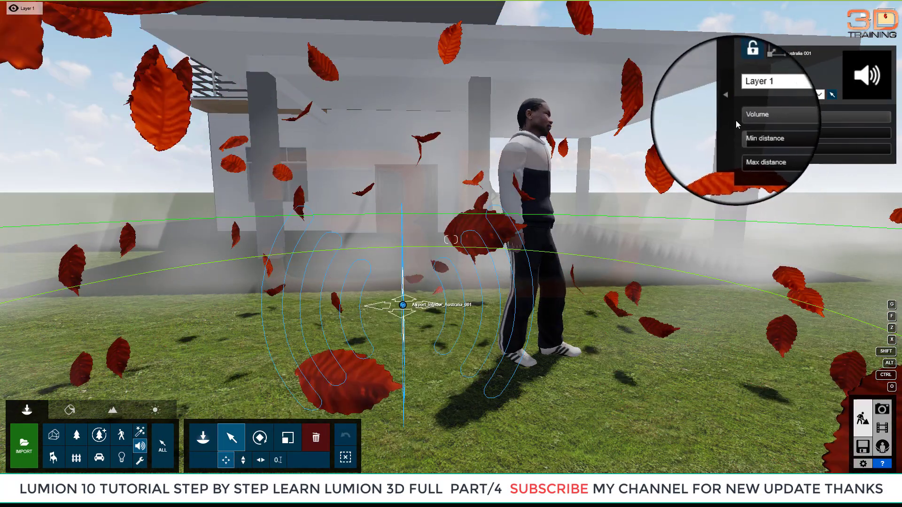
{"action": "mouse_move", "coordinate": [767, 119]}
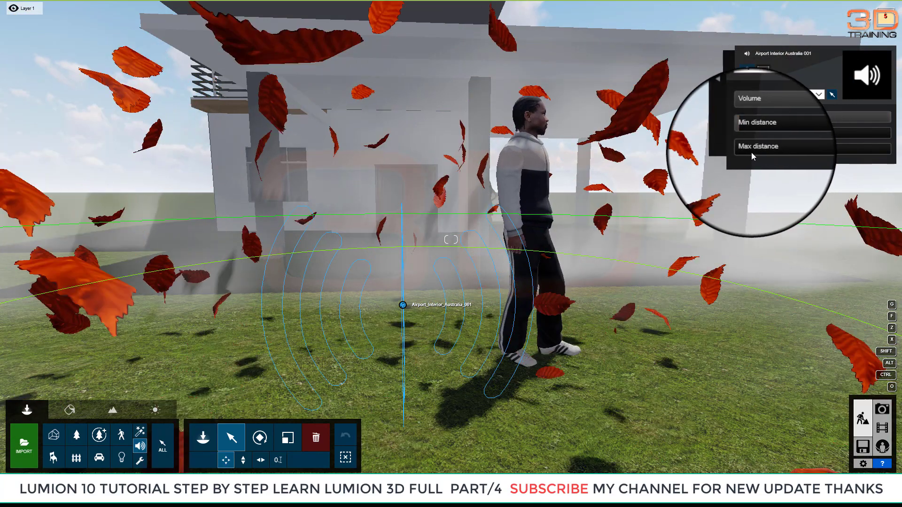
{"action": "scroll", "coordinate": [650, 330], "scroll_direction": "down", "scroll_amount": 8}
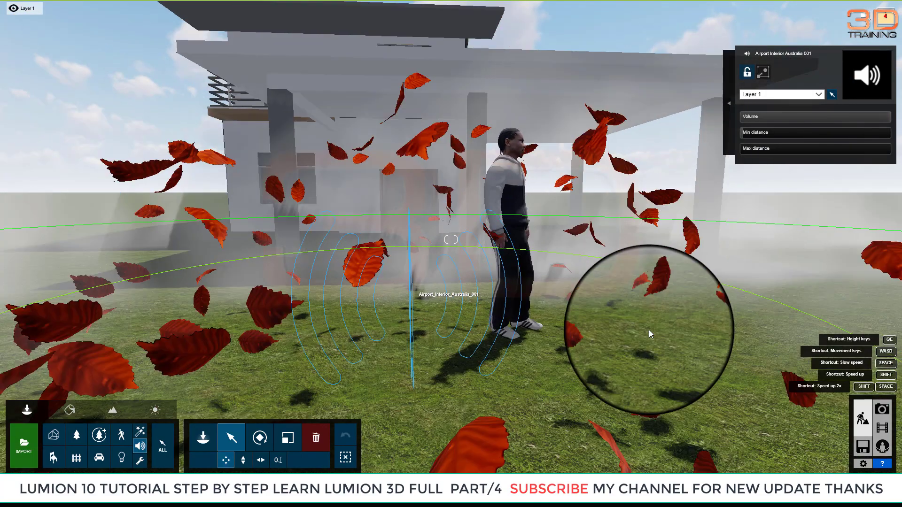
{"action": "scroll", "coordinate": [488, 345], "scroll_direction": "down", "scroll_amount": 3}
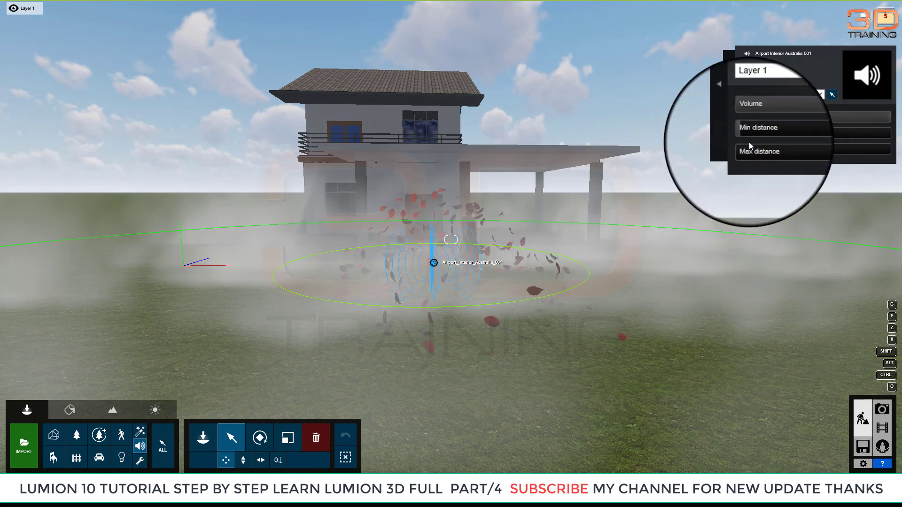
{"action": "mouse_move", "coordinate": [744, 133]}
{"action": "left_mouse_down"}
{"action": "mouse_move", "coordinate": [778, 134]}
{"action": "mouse_move", "coordinate": [740, 132]}
{"action": "left_mouse_up"}
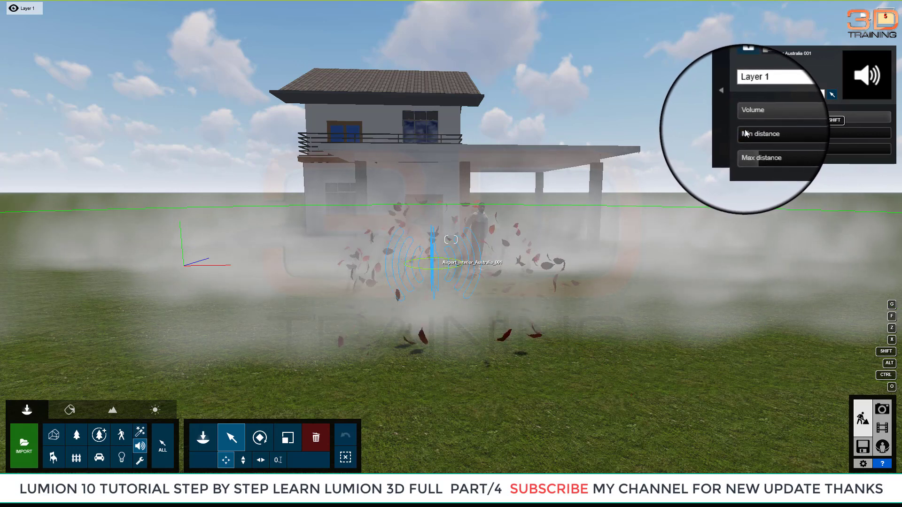
Readjust the airport sound's Min distance and Max distance, raising both to widen its audible range around the house.
{"action": "left_click", "coordinate": [746, 133]}
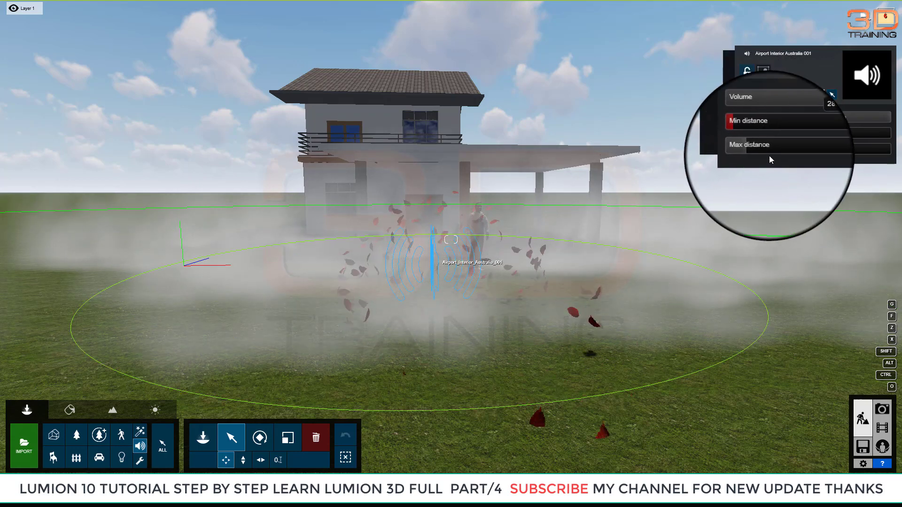
{"action": "left_click", "coordinate": [754, 151]}
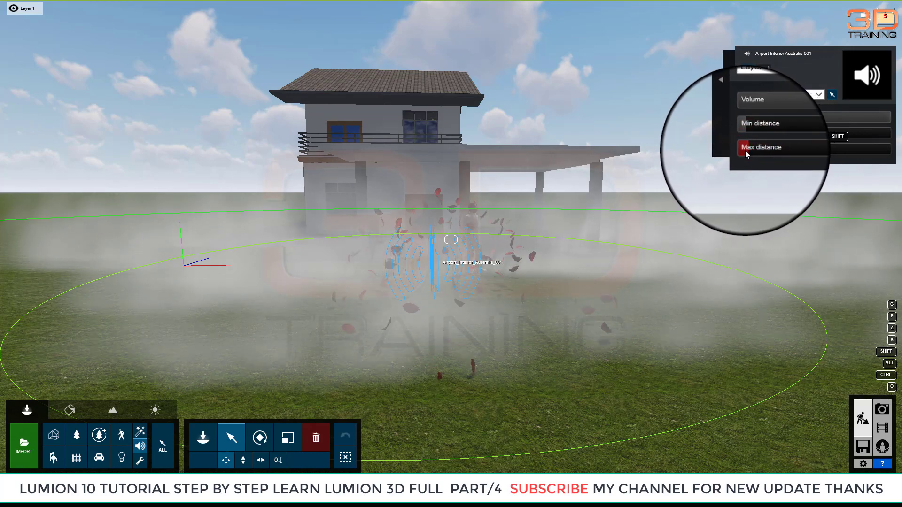
{"action": "key", "text": "s"}
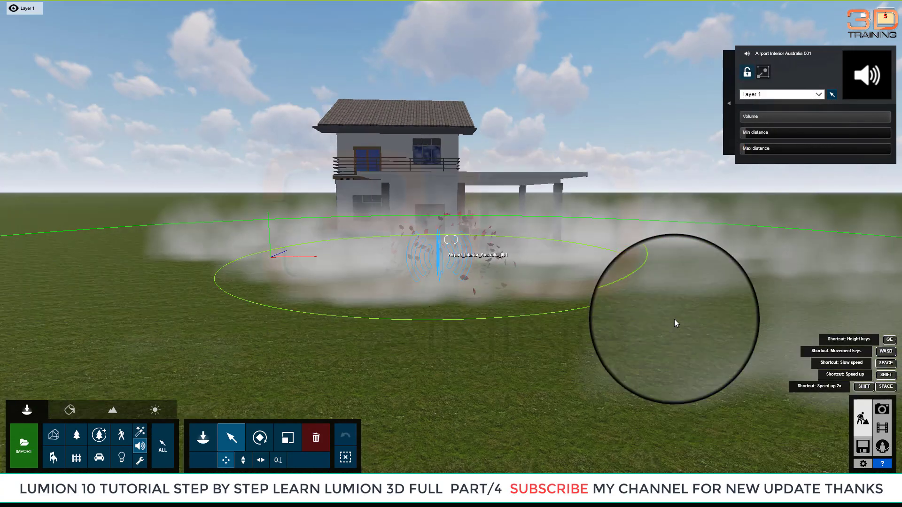
{"action": "key", "text": "s"}
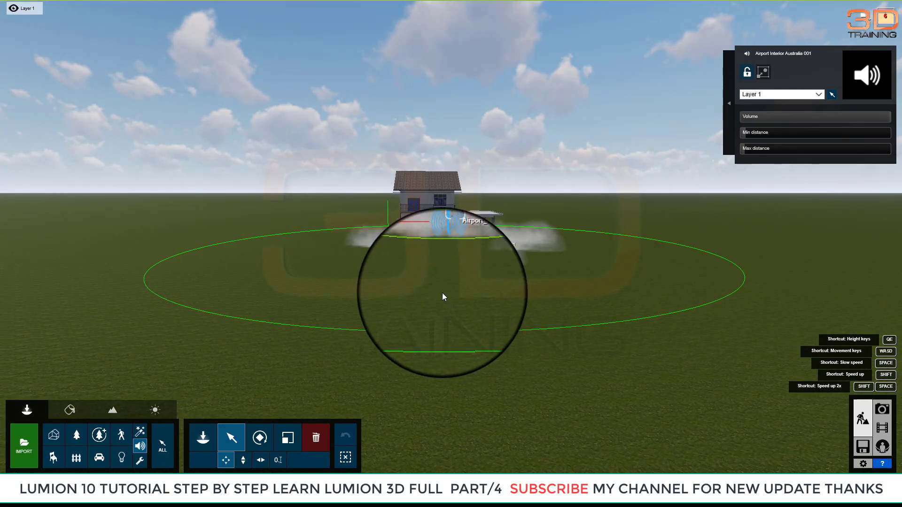
{"action": "key", "text": "w"}
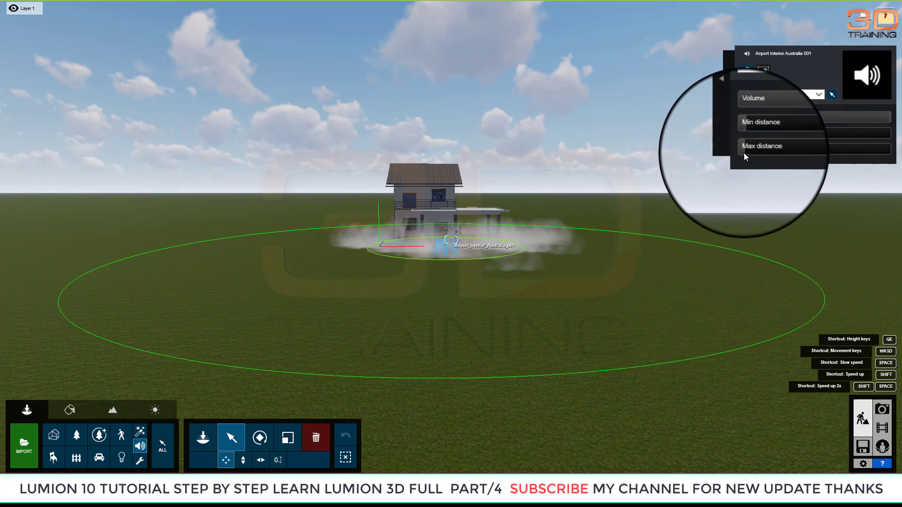
{"action": "left_click_drag", "start_coordinate": [744, 153], "coordinate": [756, 132]}
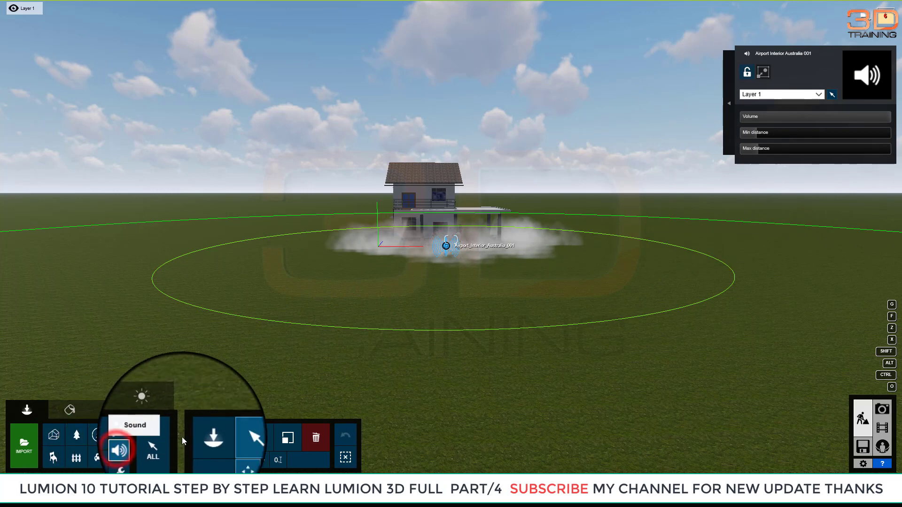
Audition interior sounds in the sound library, including Museum USA 001 and Pool Indoor 001, and examine the nature, object and people categories.
{"action": "left_click", "coordinate": [197, 438]}
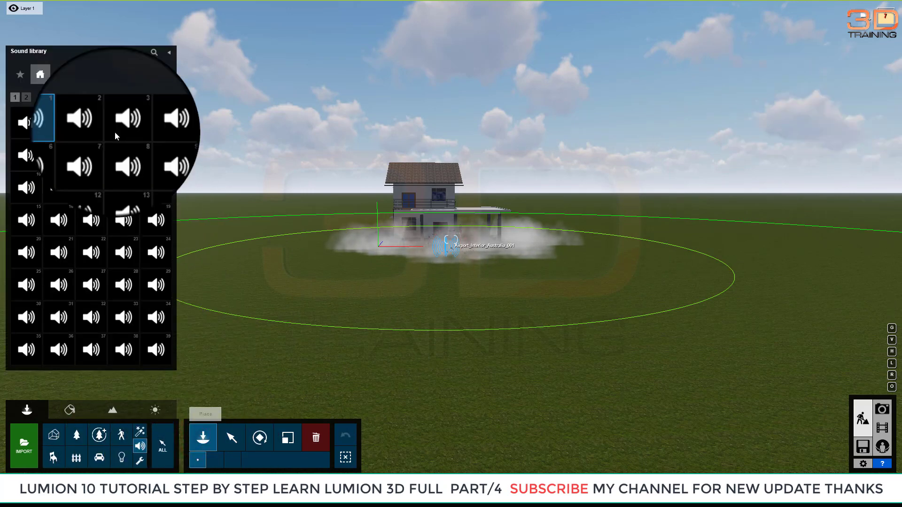
{"action": "left_click", "coordinate": [123, 122]}
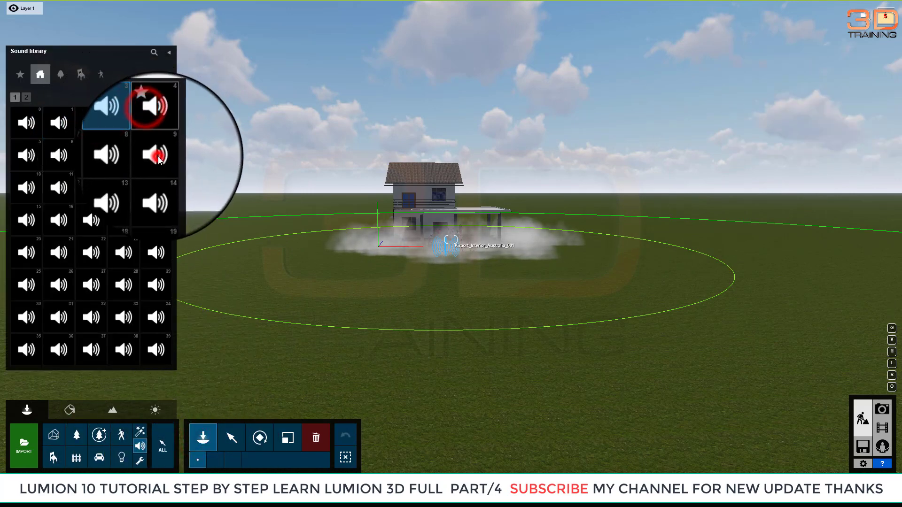
{"action": "left_click", "coordinate": [155, 188]}
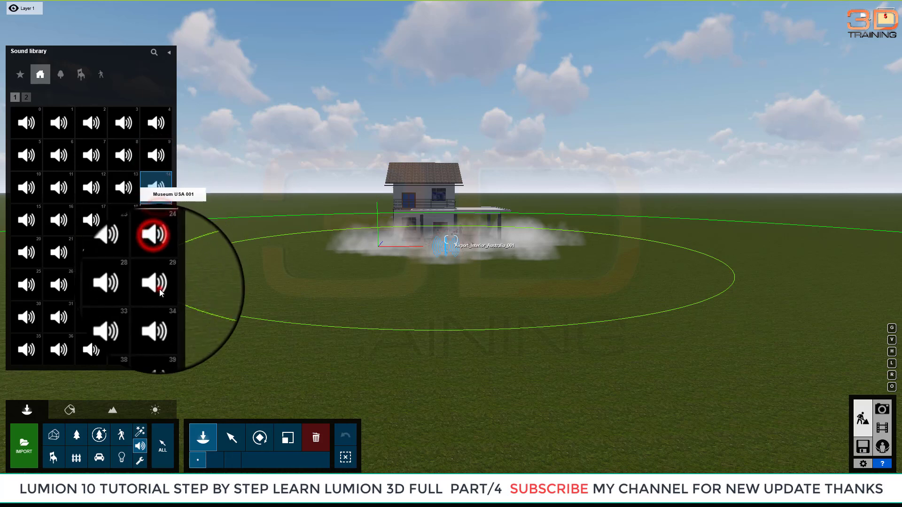
{"action": "left_click", "coordinate": [159, 291]}
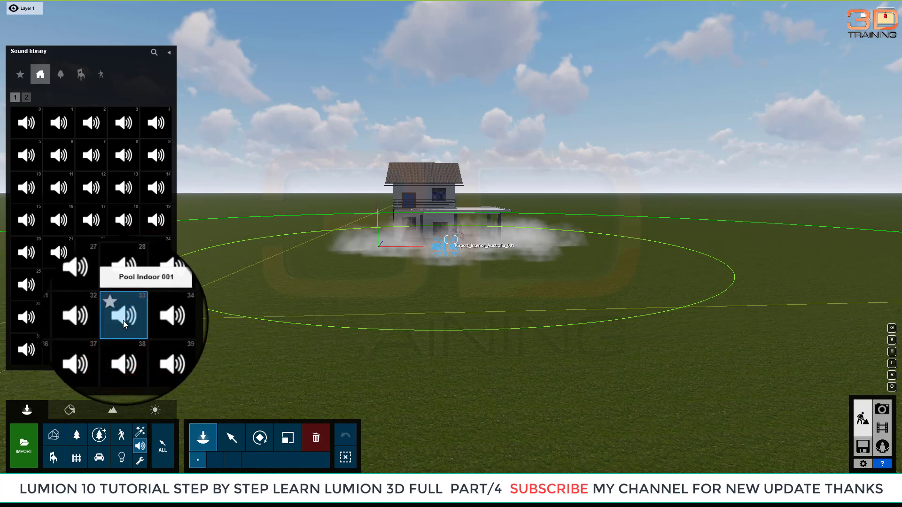
{"action": "left_click", "coordinate": [62, 75]}
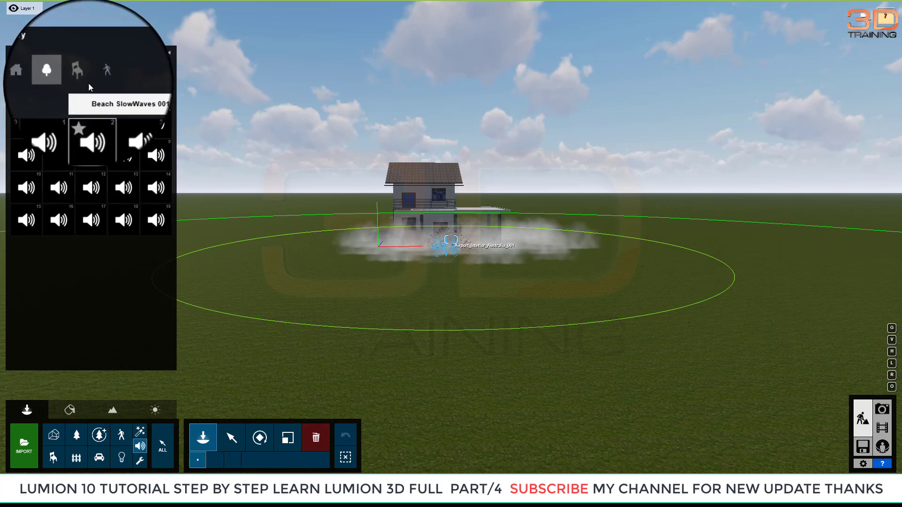
{"action": "left_click", "coordinate": [83, 72]}
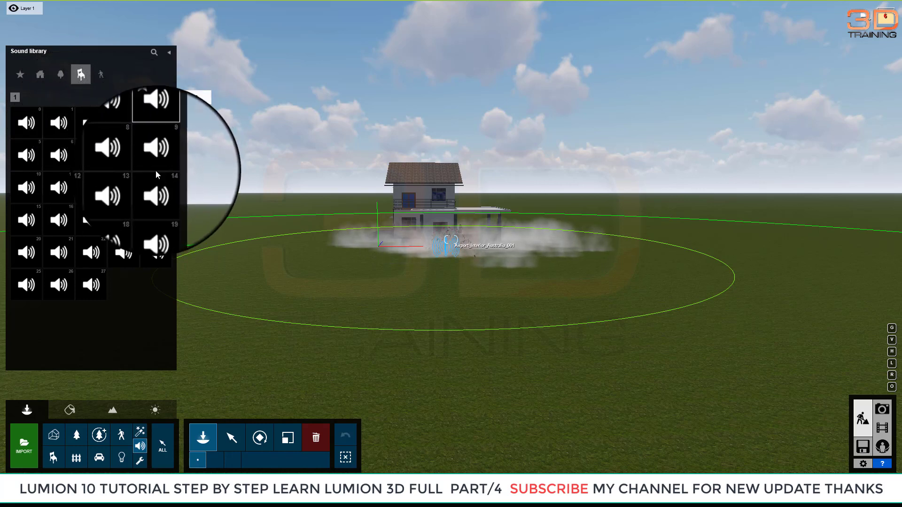
{"action": "left_click", "coordinate": [100, 74]}
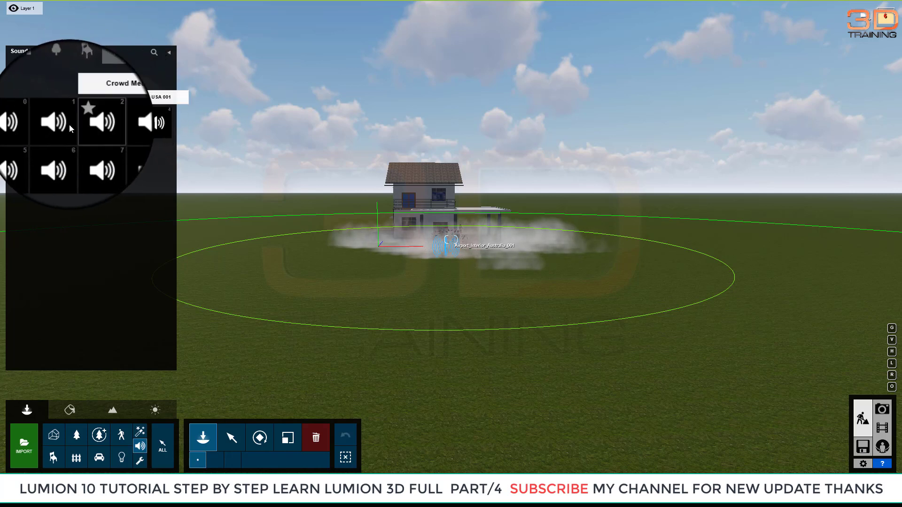